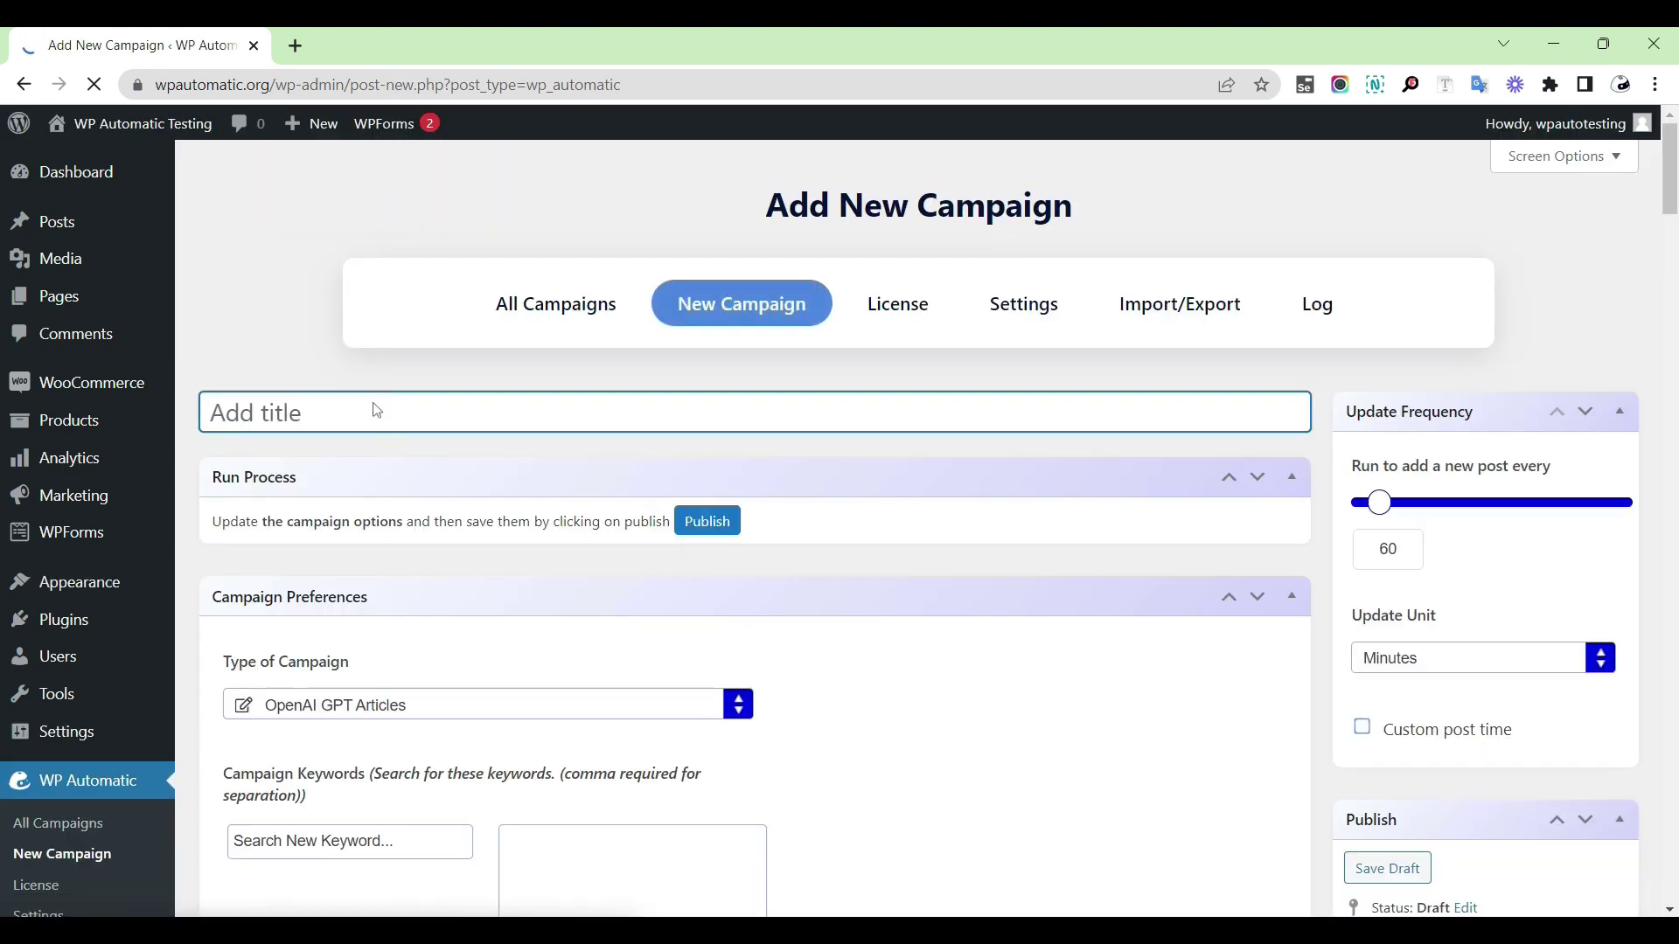
Step: Title the new campaign 'Amazon Product'
text(Amazon Product)
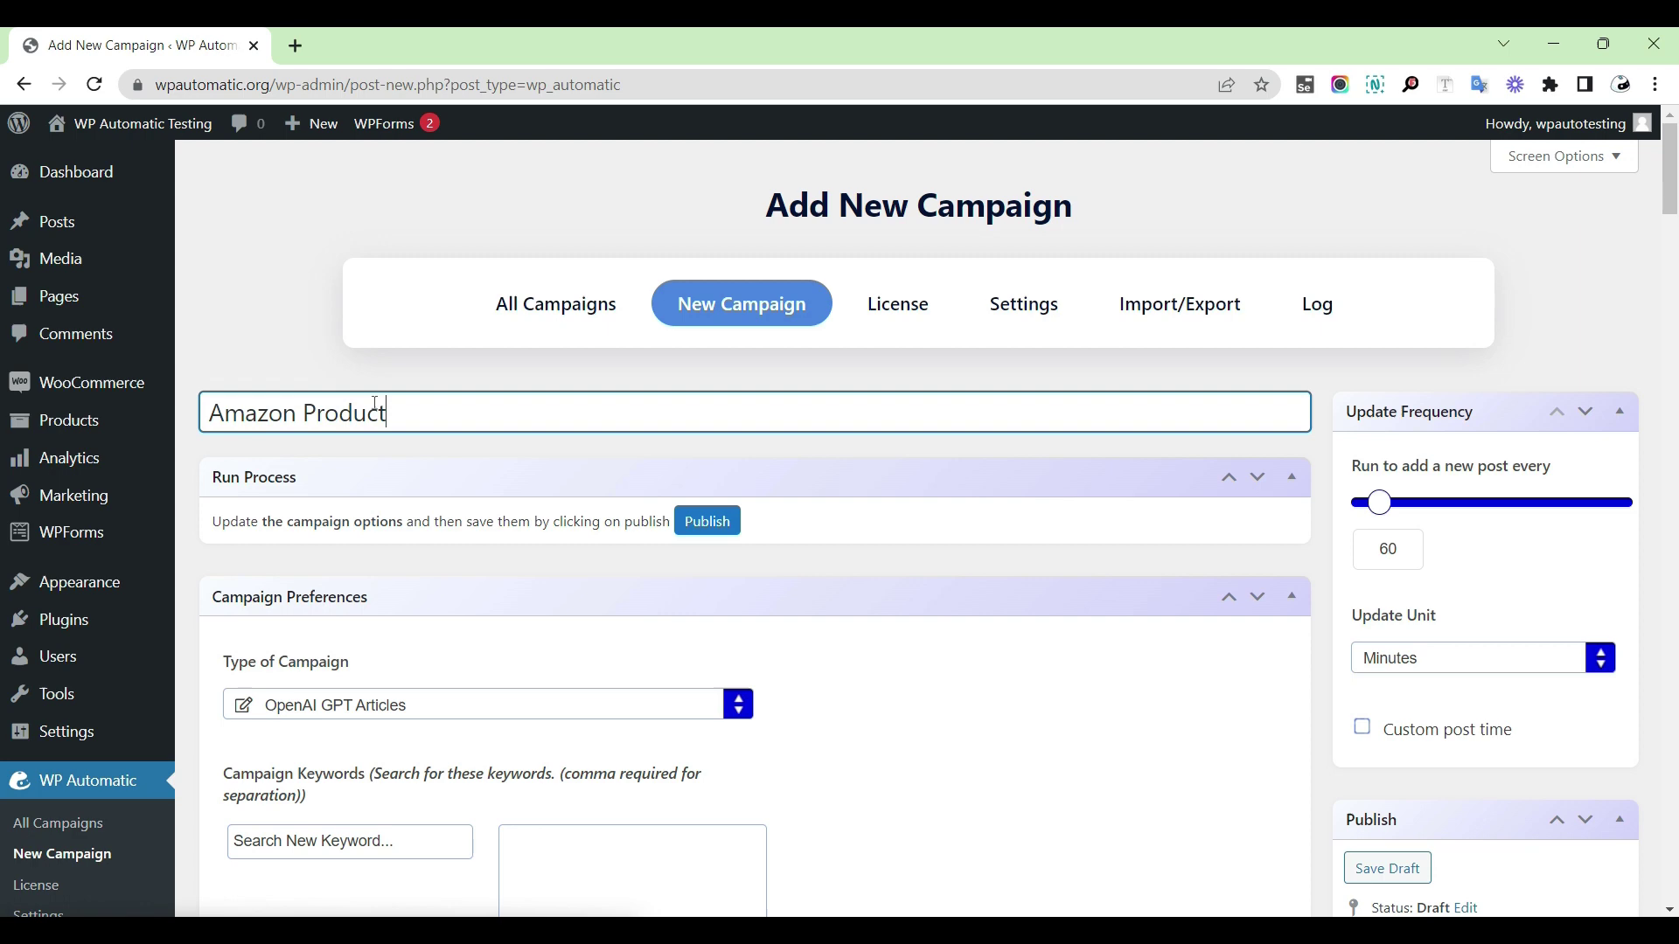
scroll(376, 404, down, 6)
Step: Set the campaign type to Amazon with 'watch' as the campaign keyword
click(425, 165)
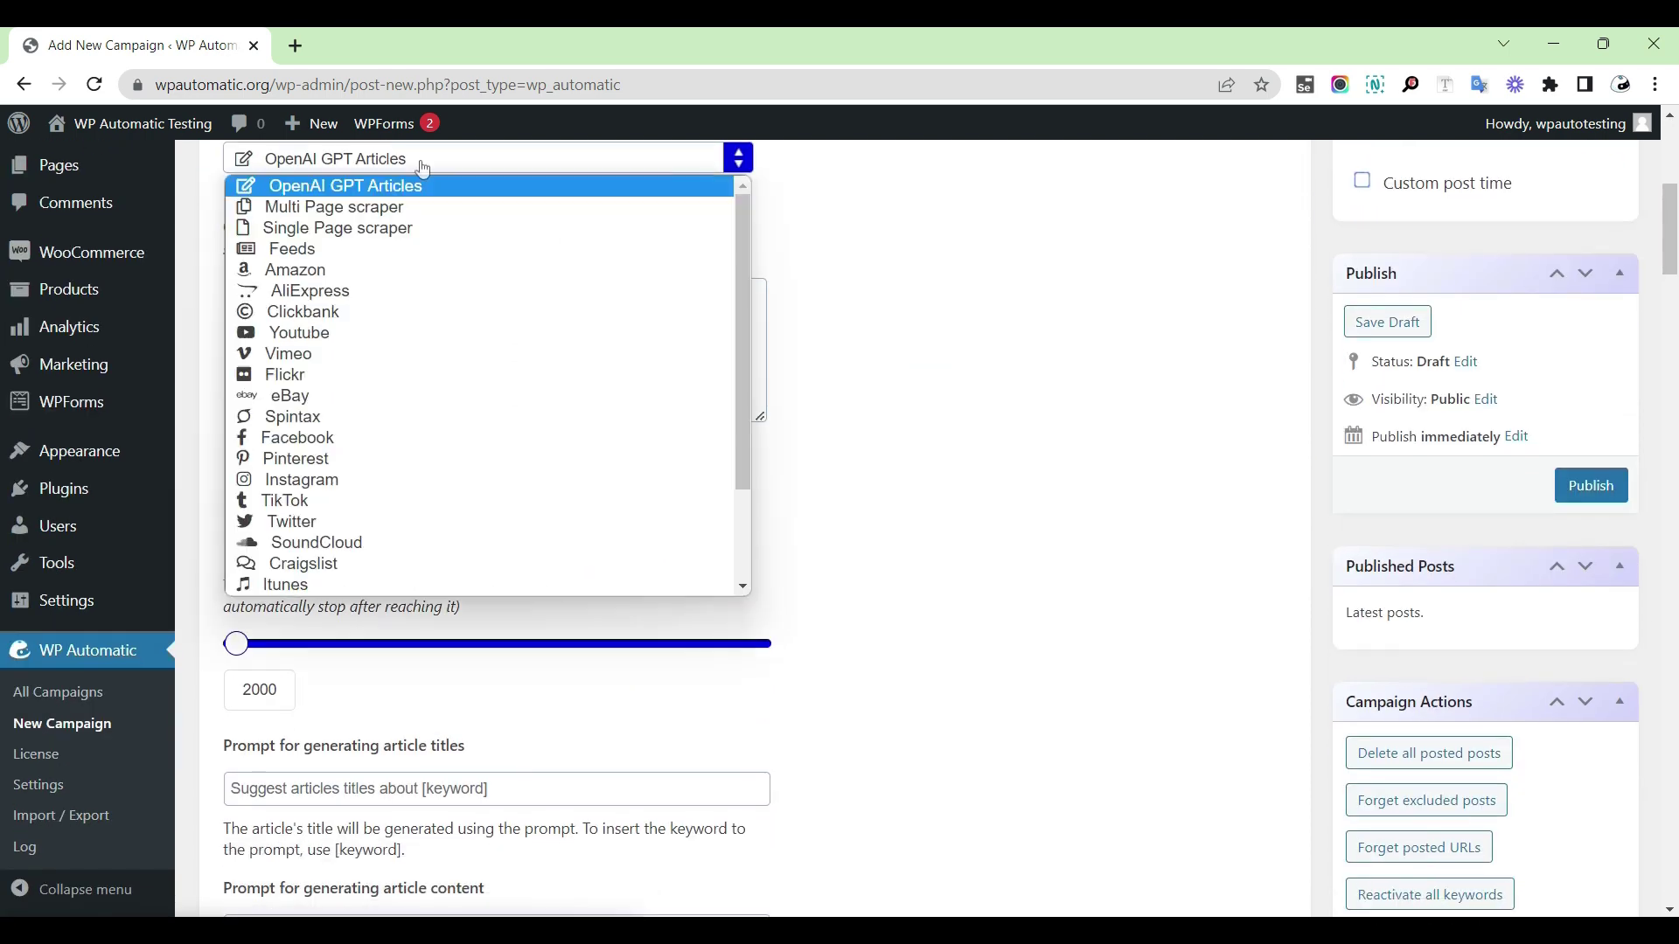
click(429, 269)
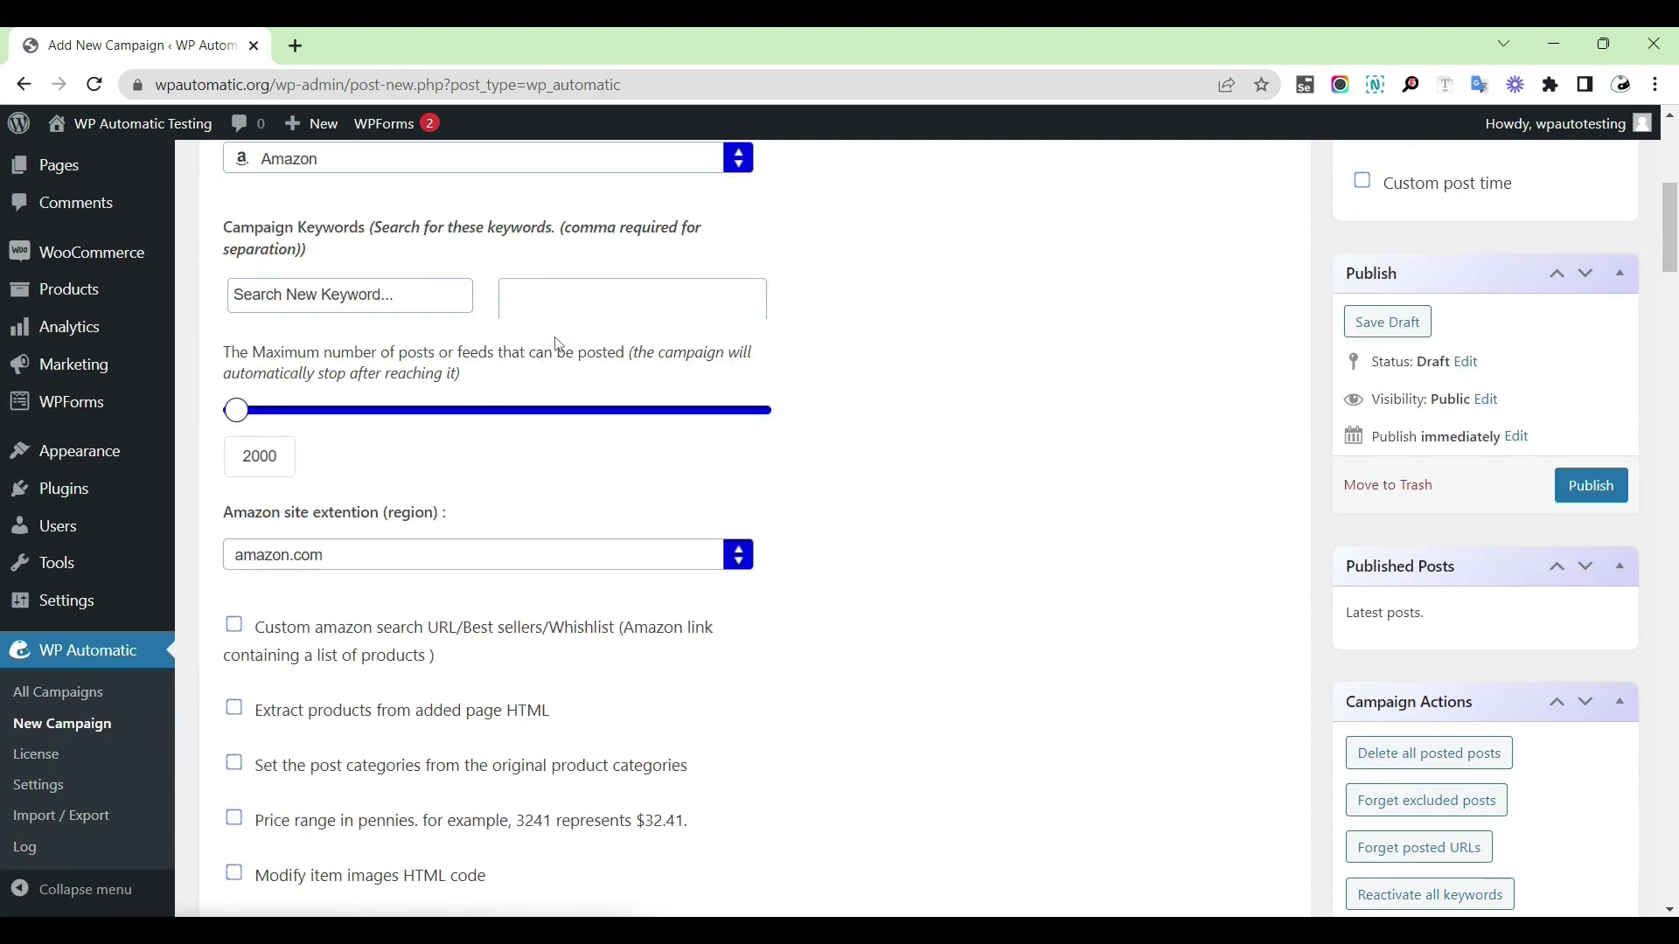
click(563, 333)
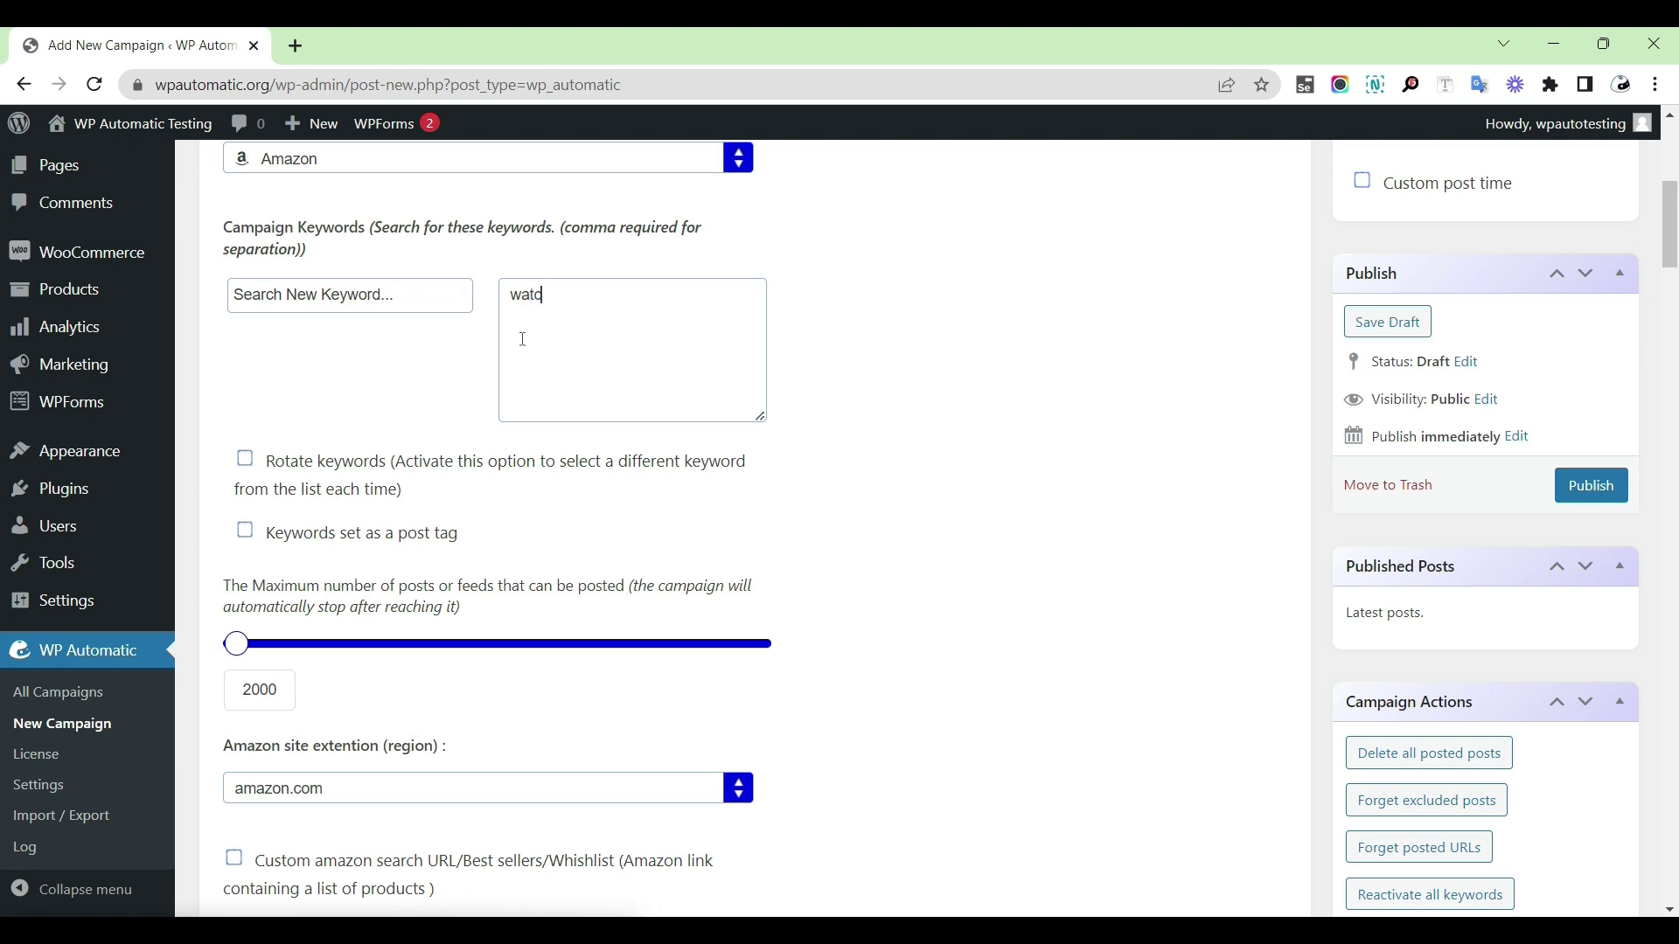
scroll(577, 385, down, 20)
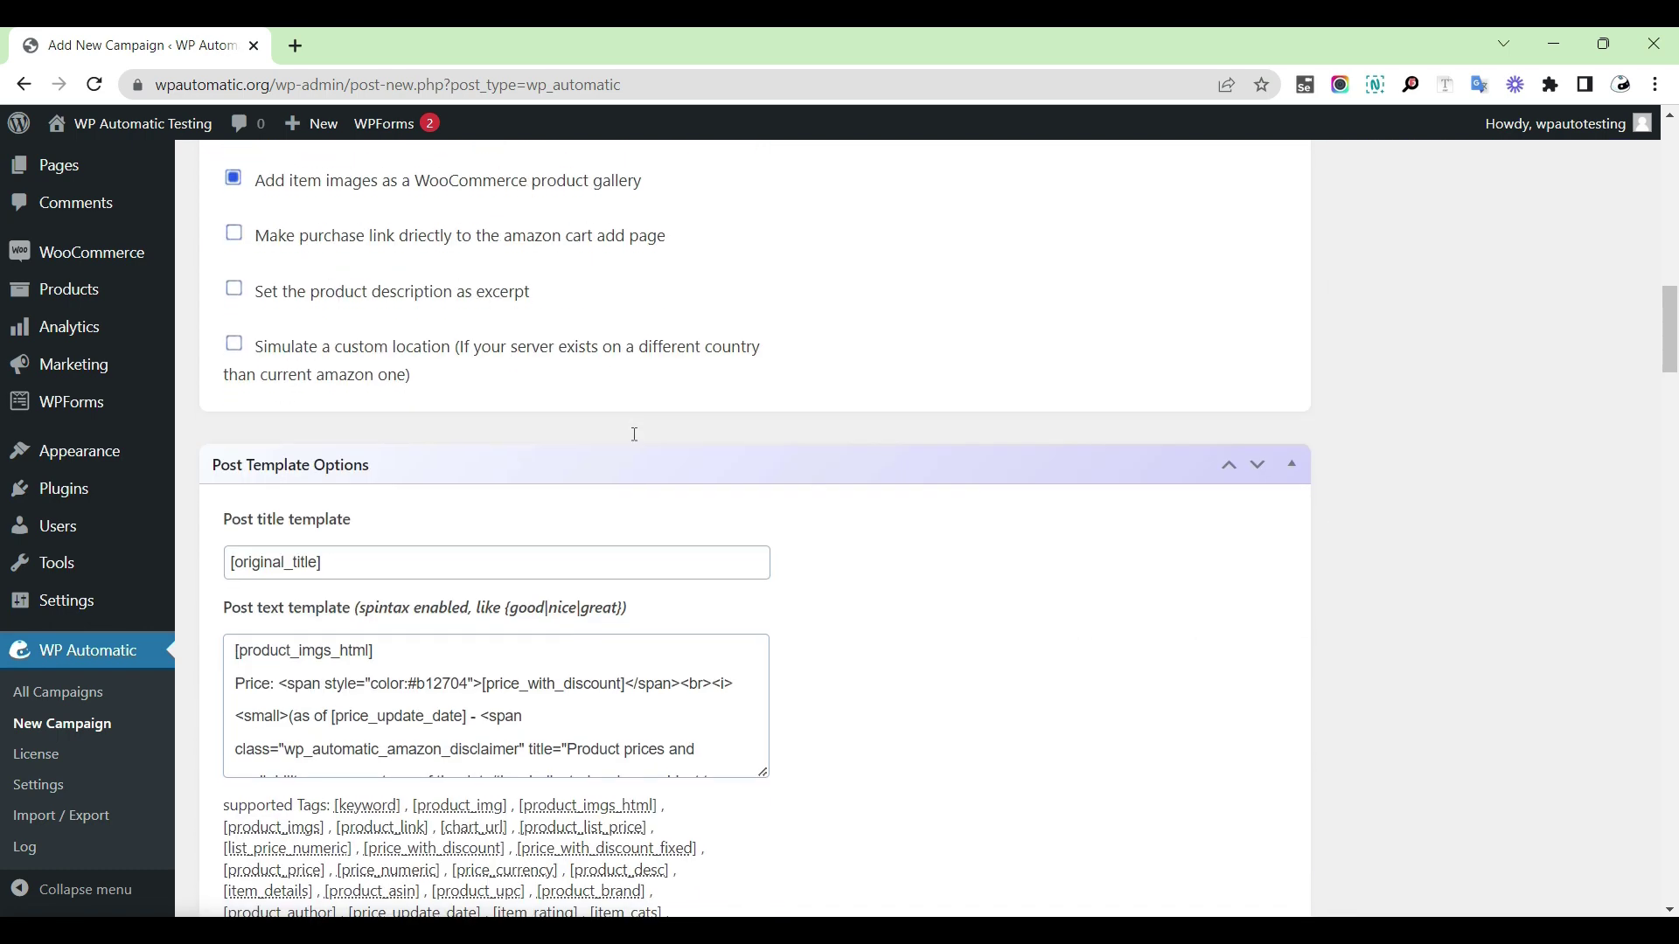
Step: Set the post type to product so results publish as WooCommerce products
click(543, 479)
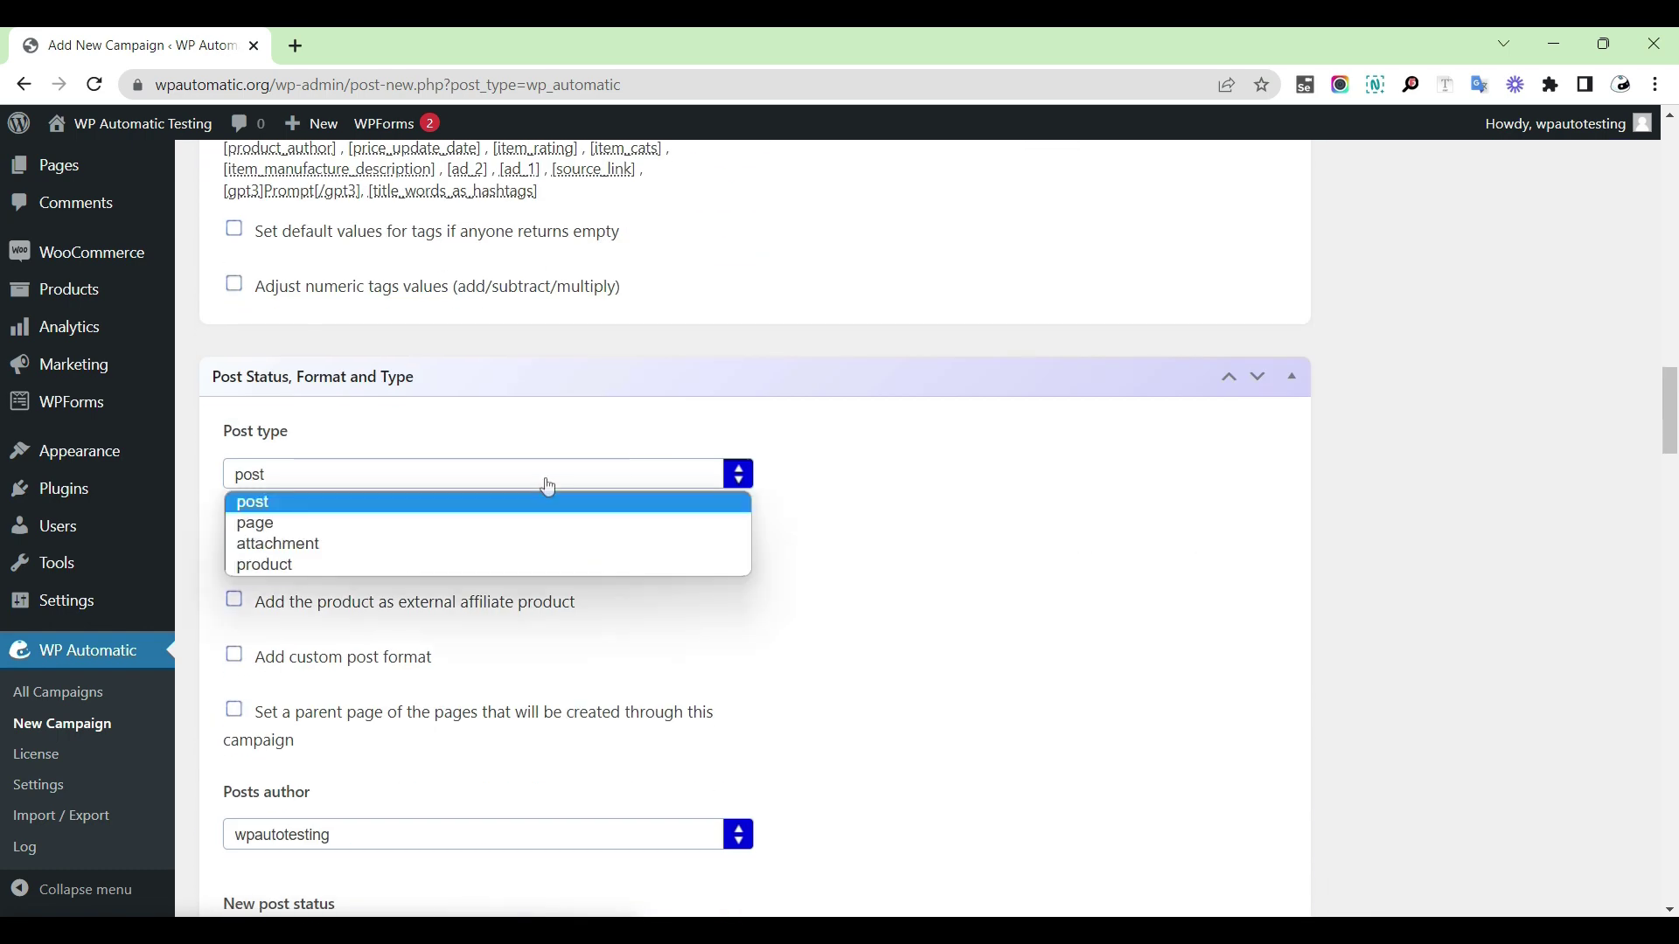
click(518, 568)
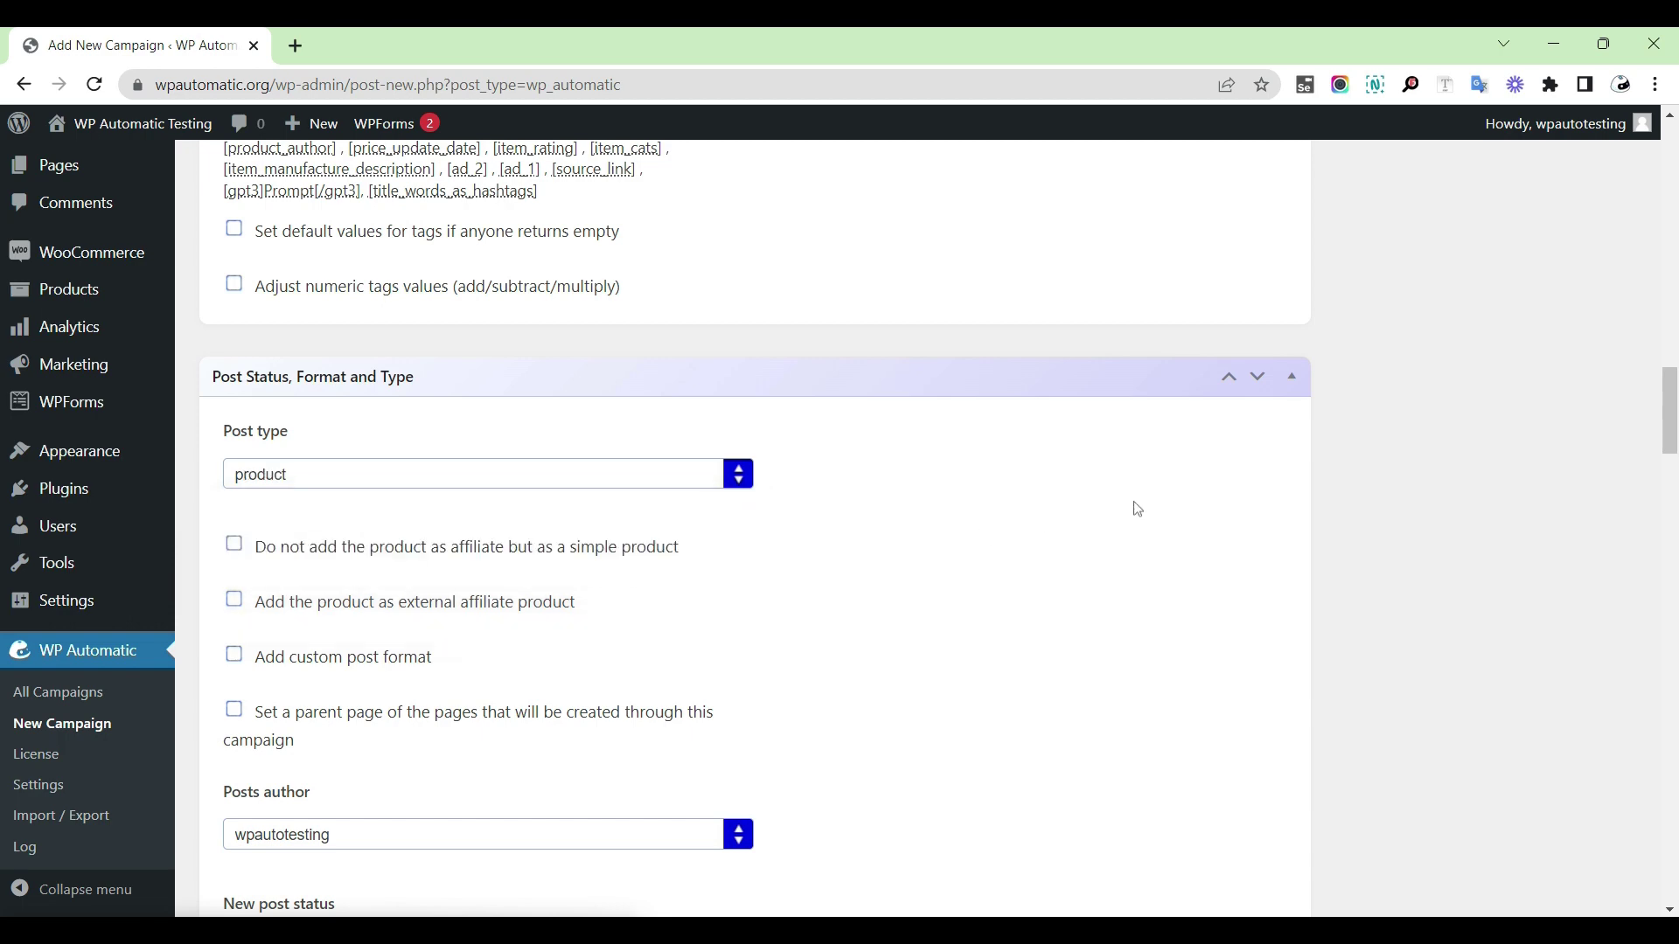
scroll(1146, 507, up, 10)
scroll(1155, 513, up, 10)
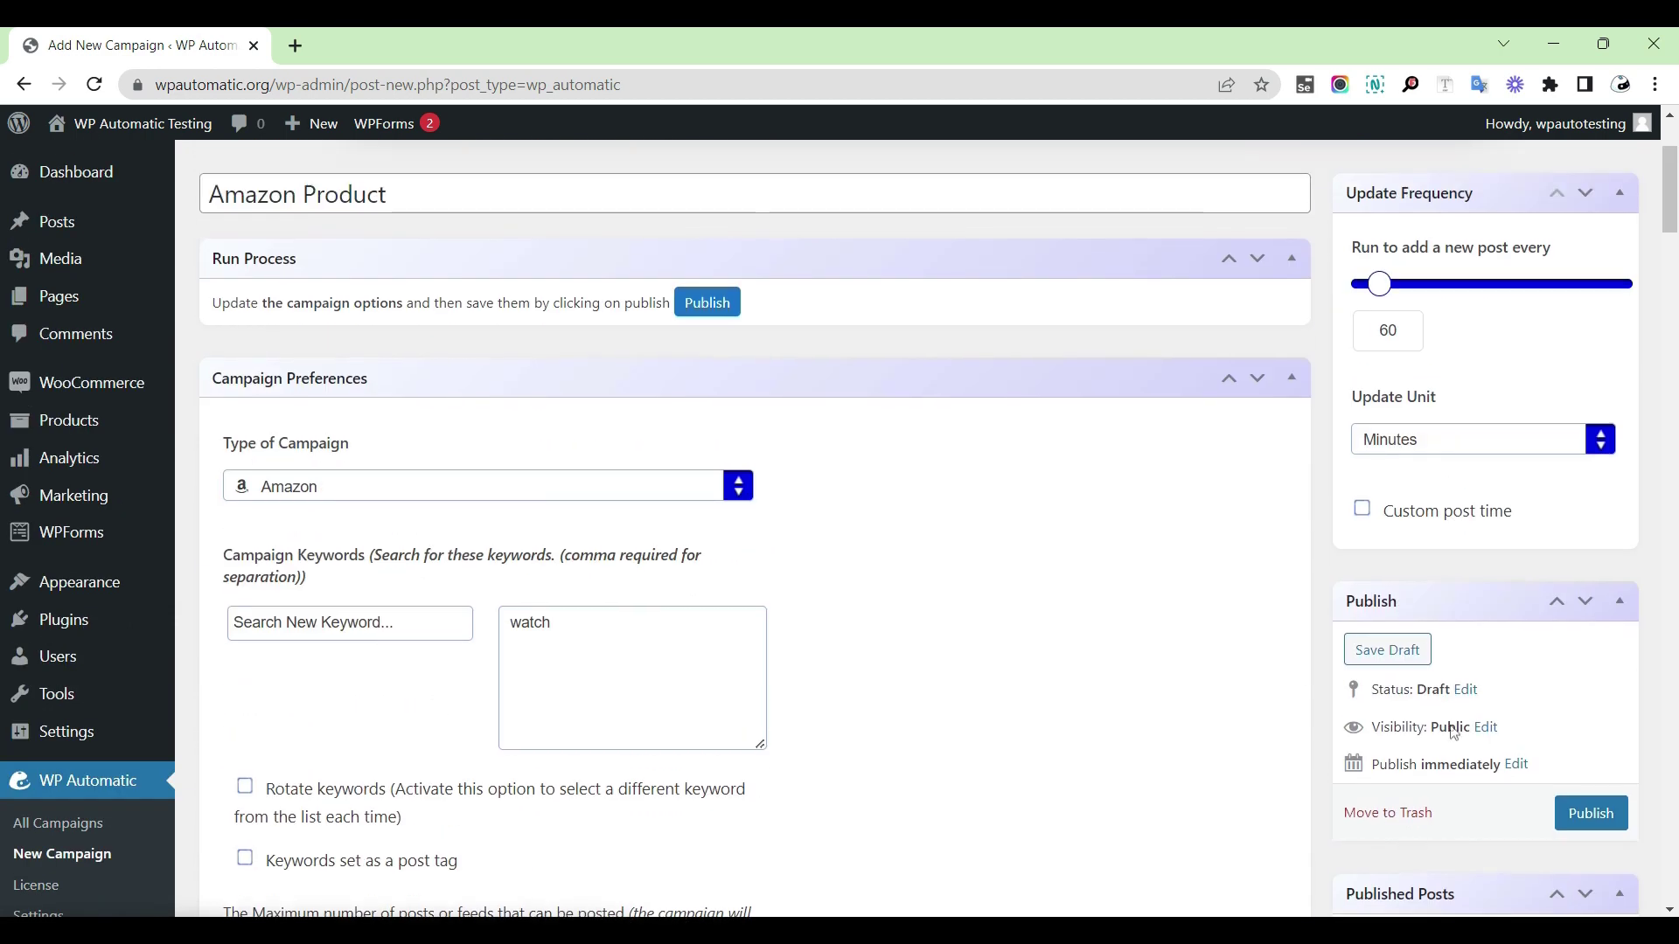
Step: Publish the Amazon Product campaign and run it to post a Casio LRW-200H-2BVCF watch
click(1591, 814)
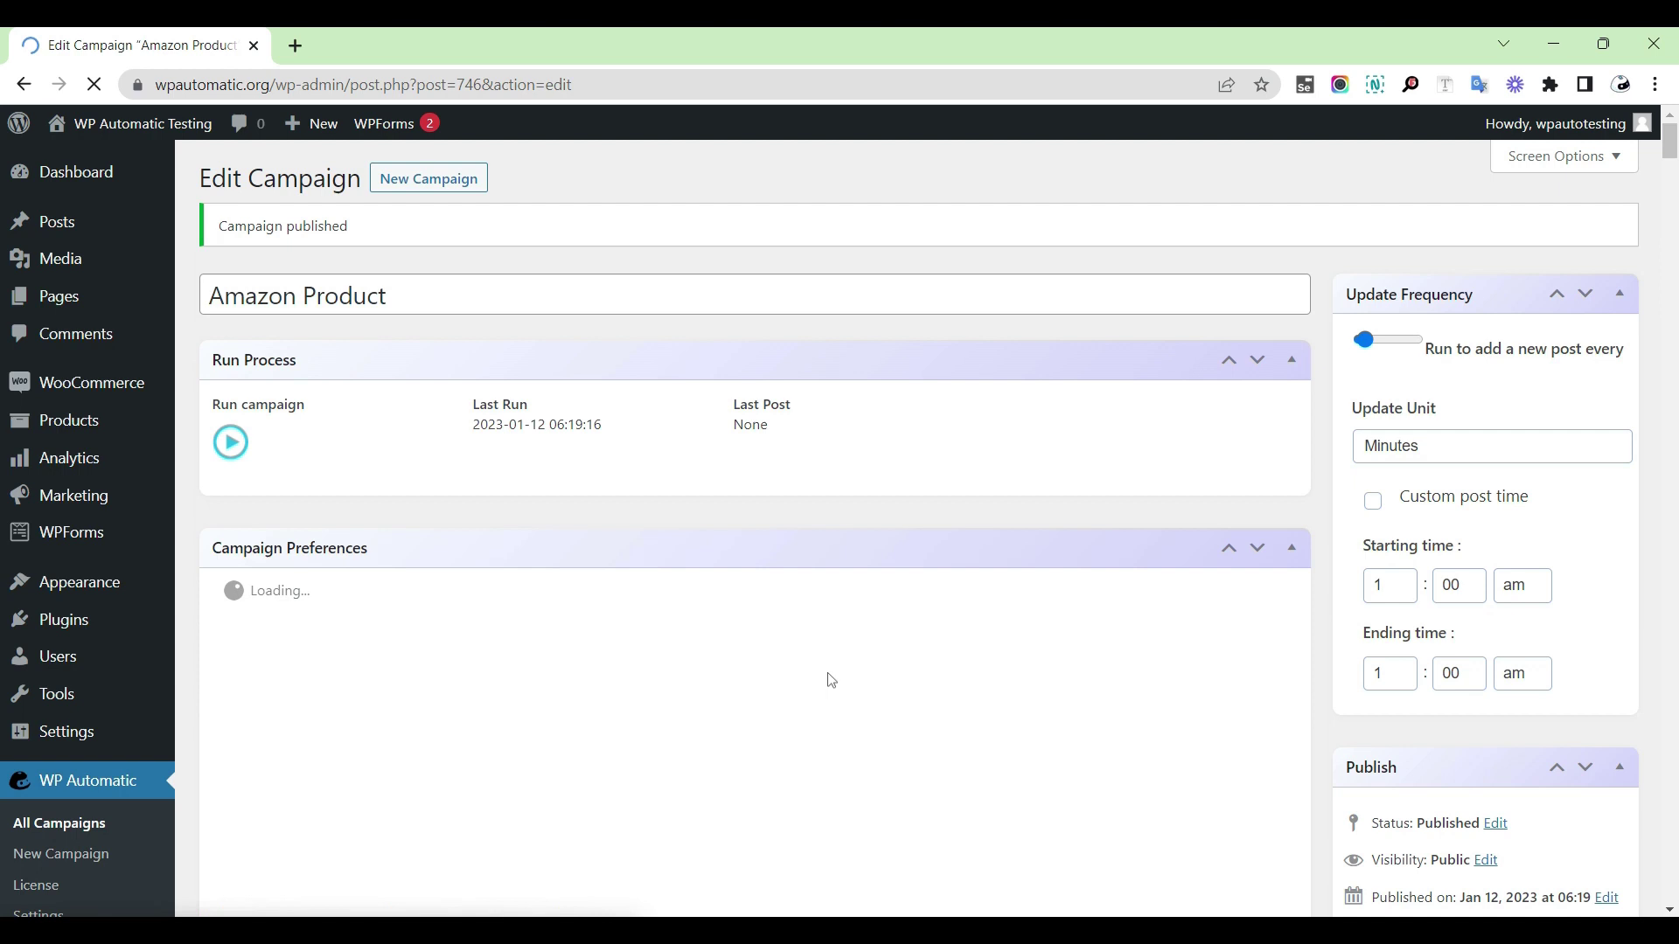
click(234, 447)
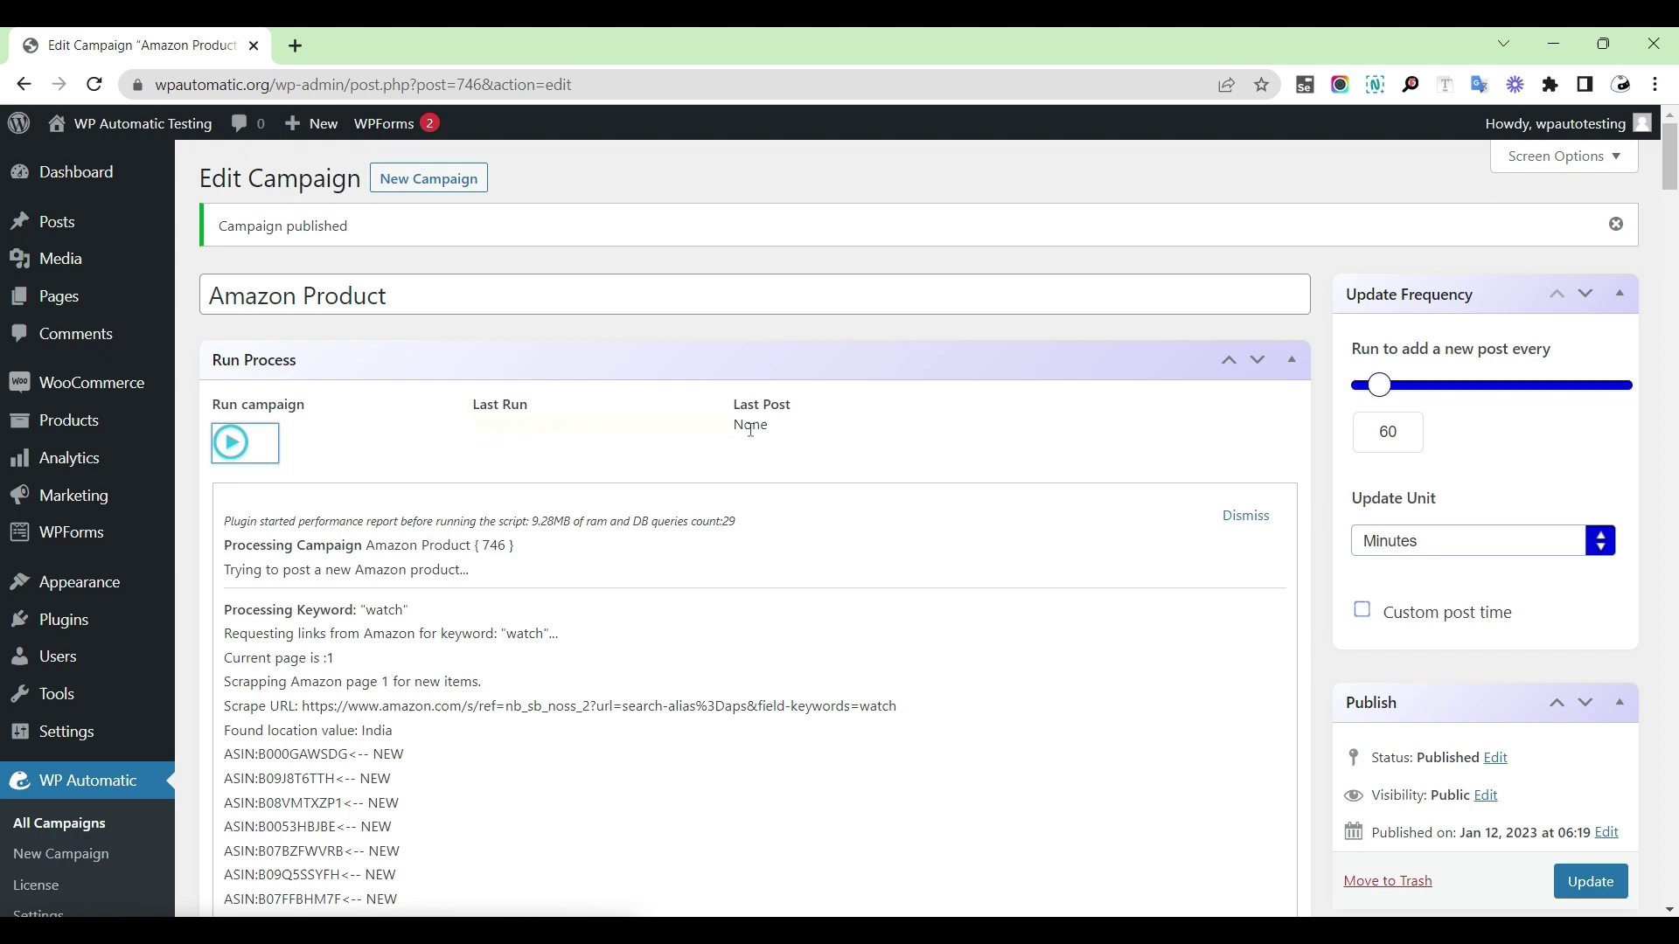
right_click(756, 433)
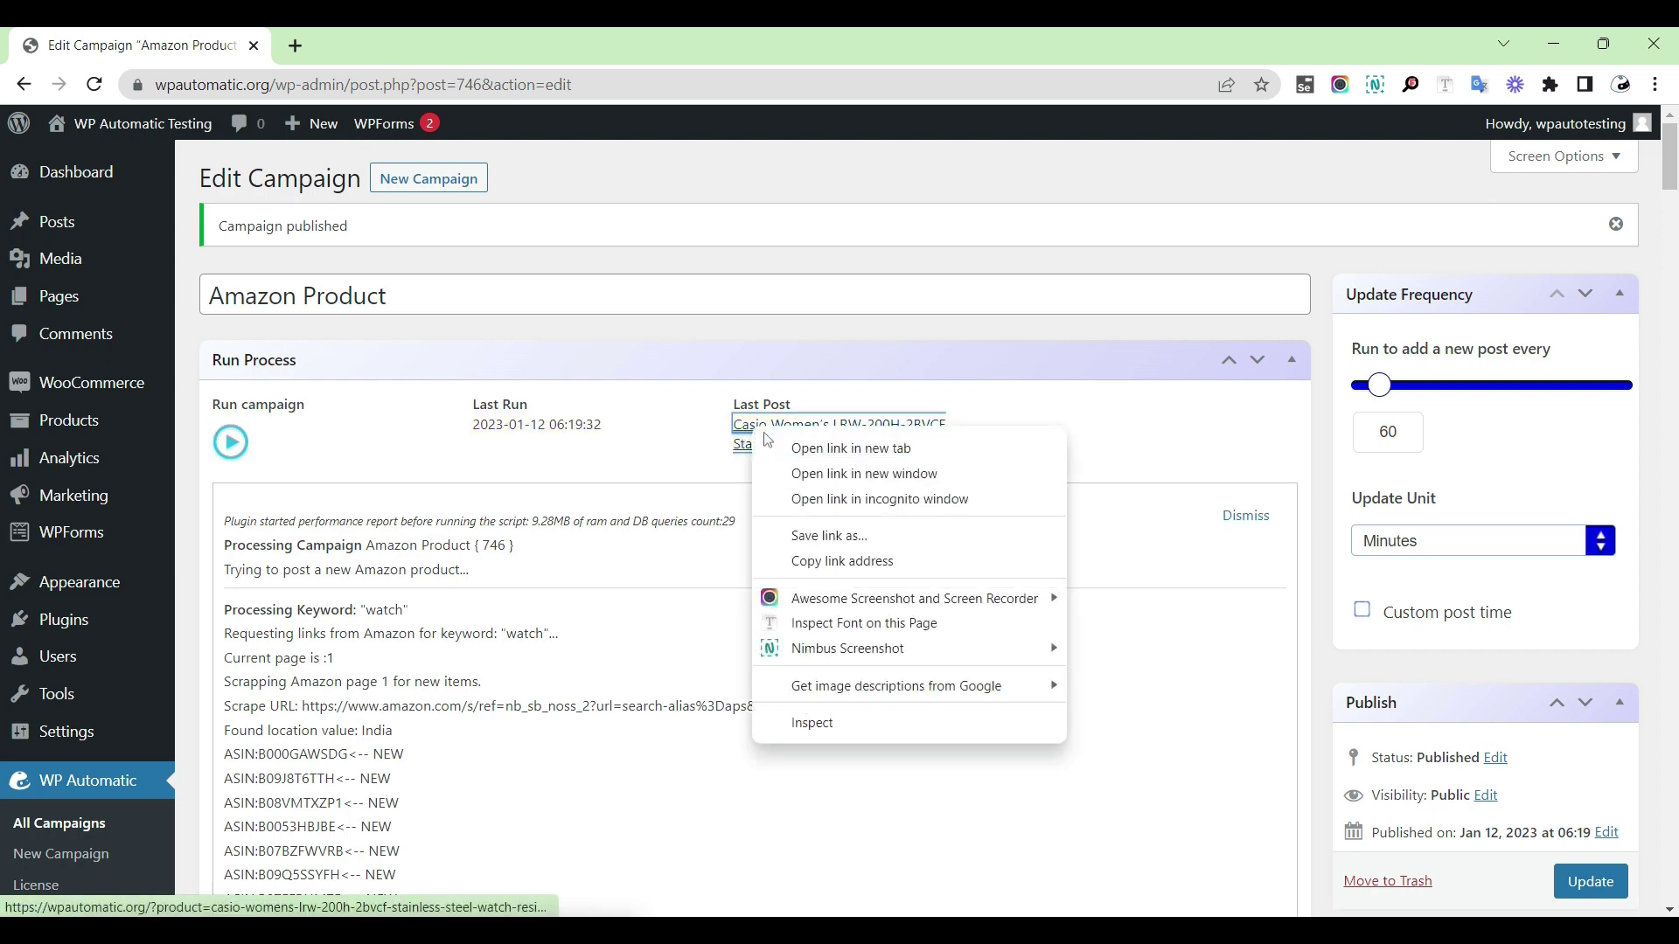
Step: View the Casio watch product page in a new tab, checking its Reviews and Description tabs
click(813, 446)
click(394, 45)
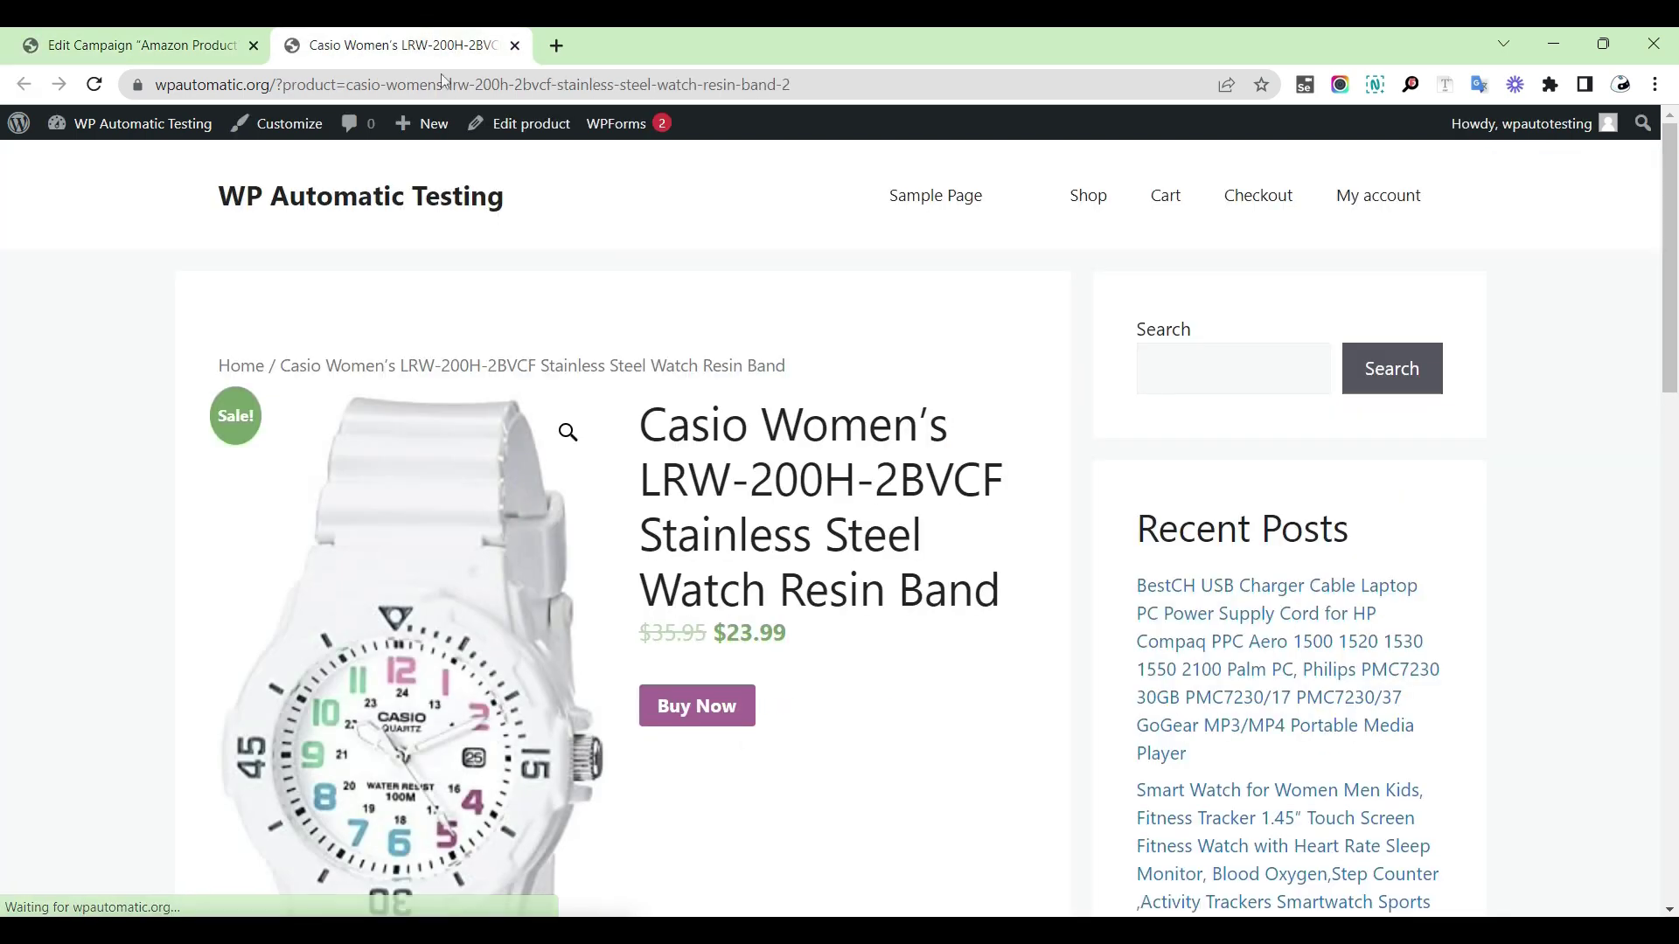
scroll(694, 602, down, 4)
scroll(694, 602, down, 12)
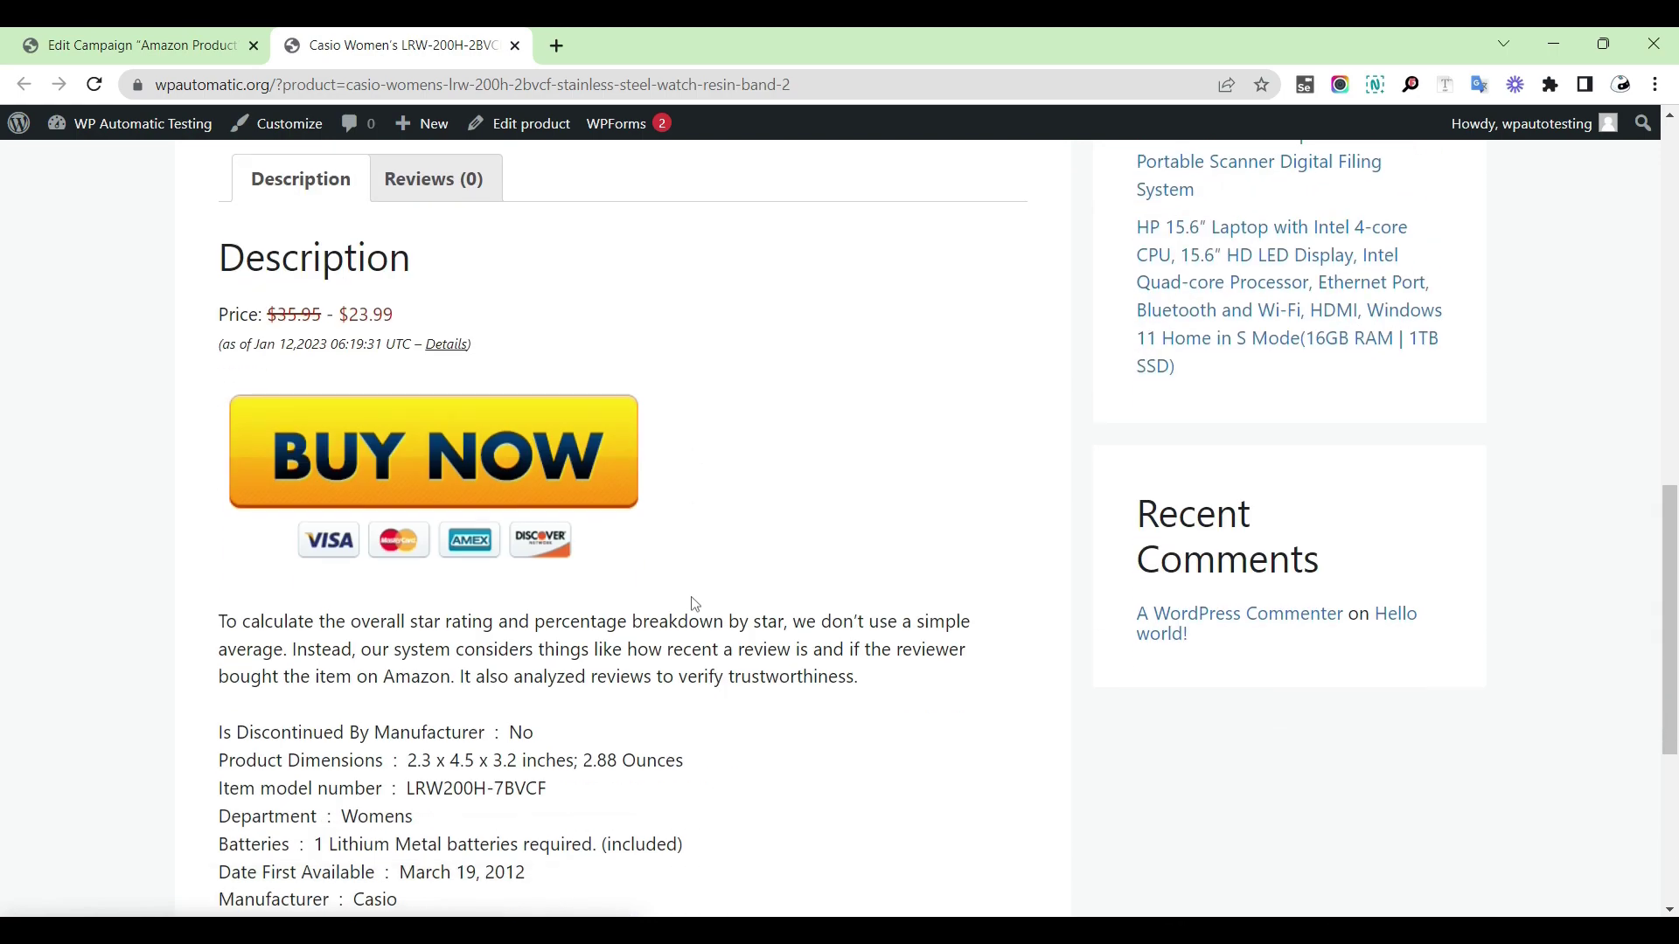
scroll(695, 630, up, 10)
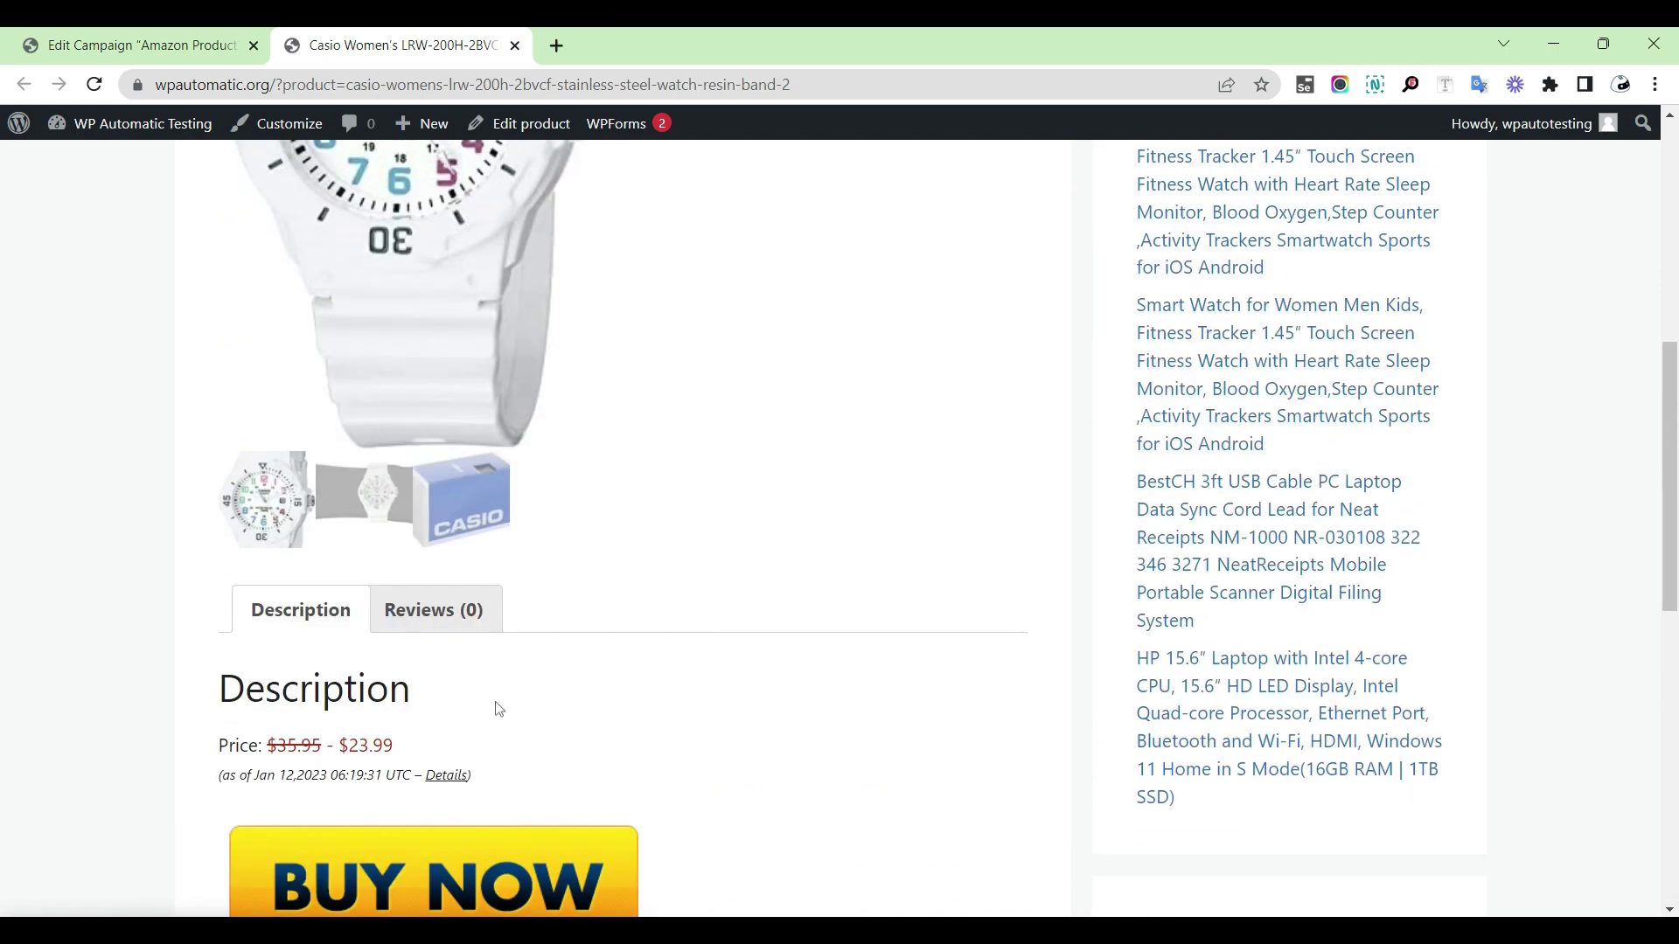
click(446, 614)
click(334, 629)
scroll(648, 588, up, 8)
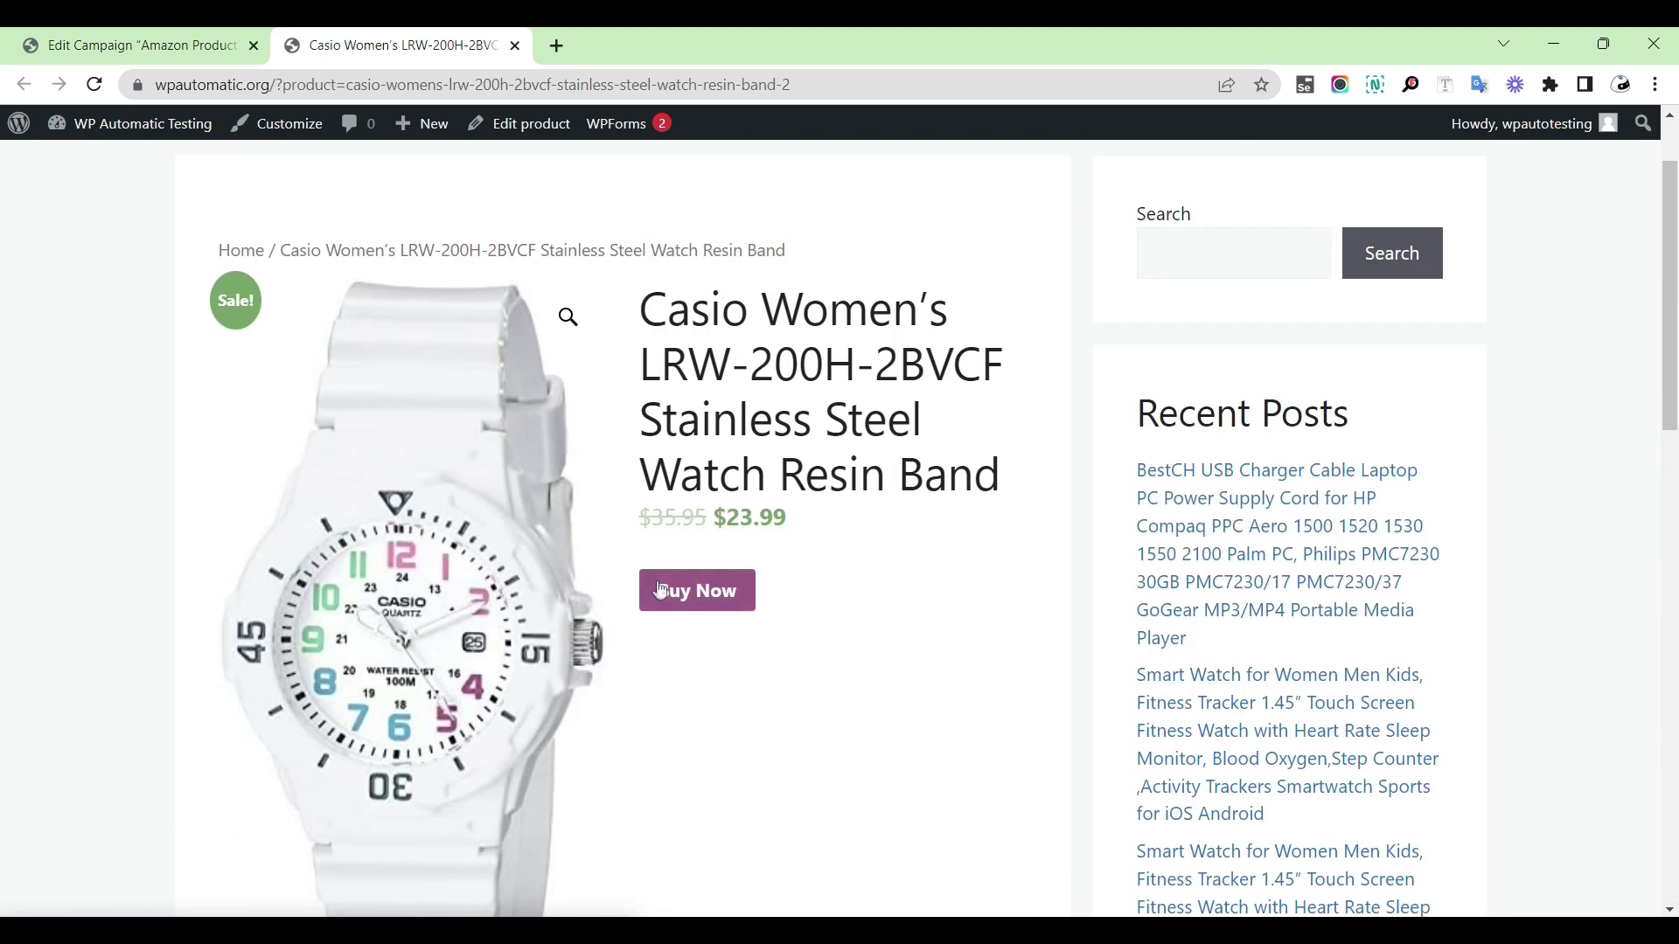
Step: Add laptop, mobile, headphone, earphone and redmi keywords and set a 40–70 pennies price range
click(84, 34)
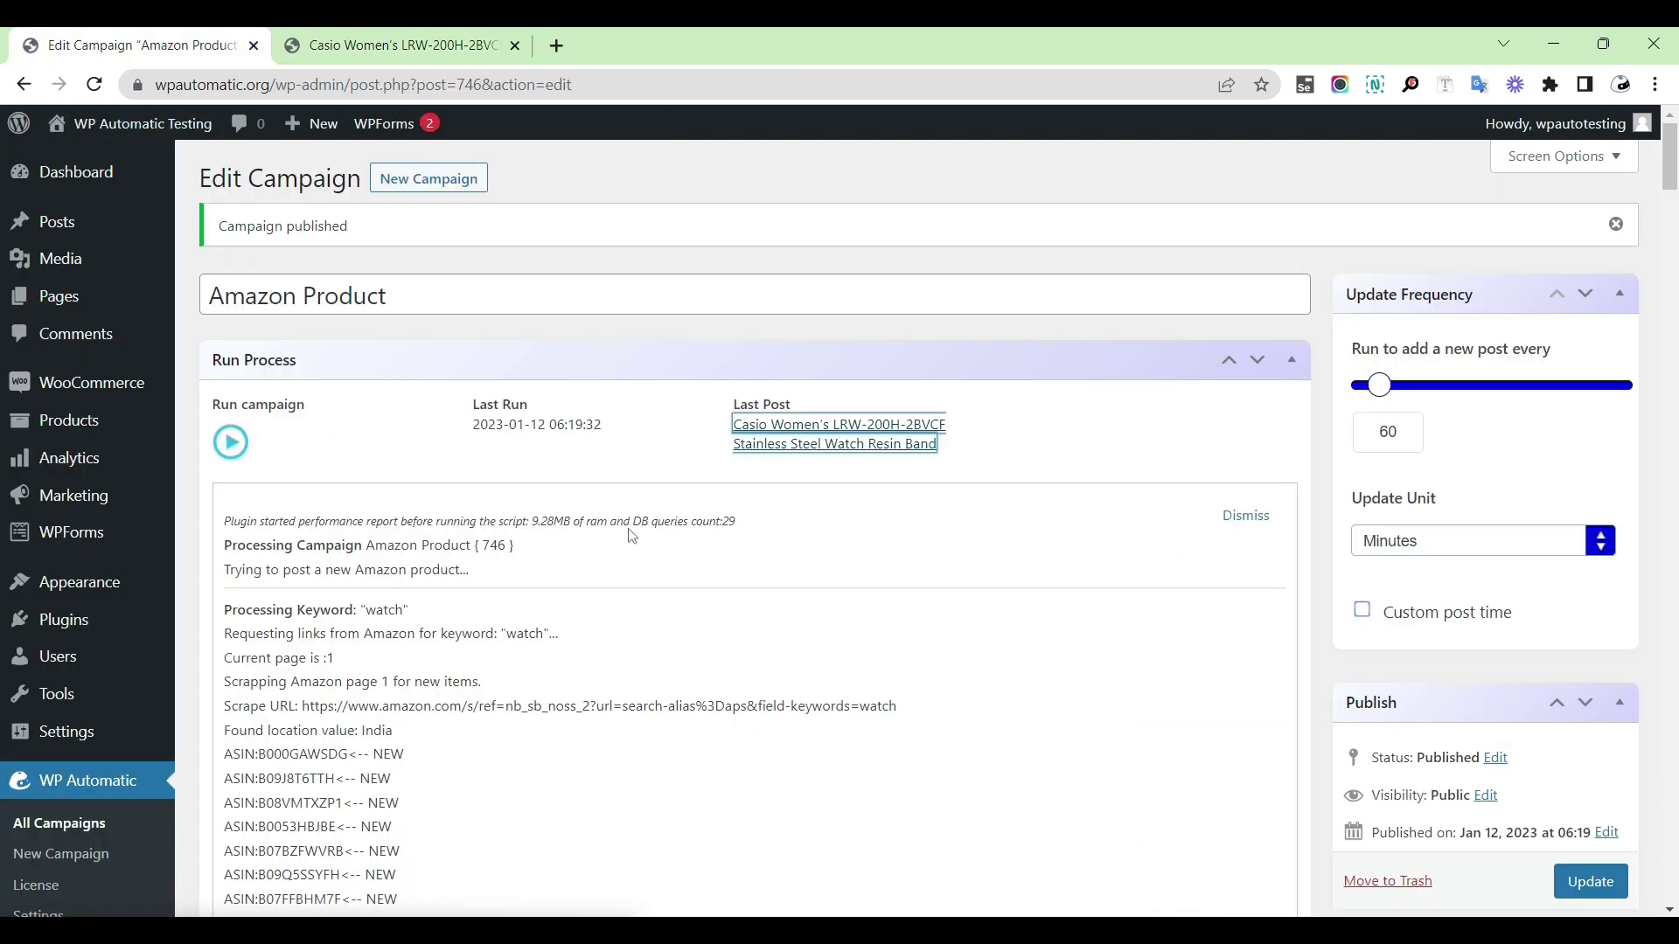
scroll(658, 645, down, 10)
scroll(671, 672, down, 13)
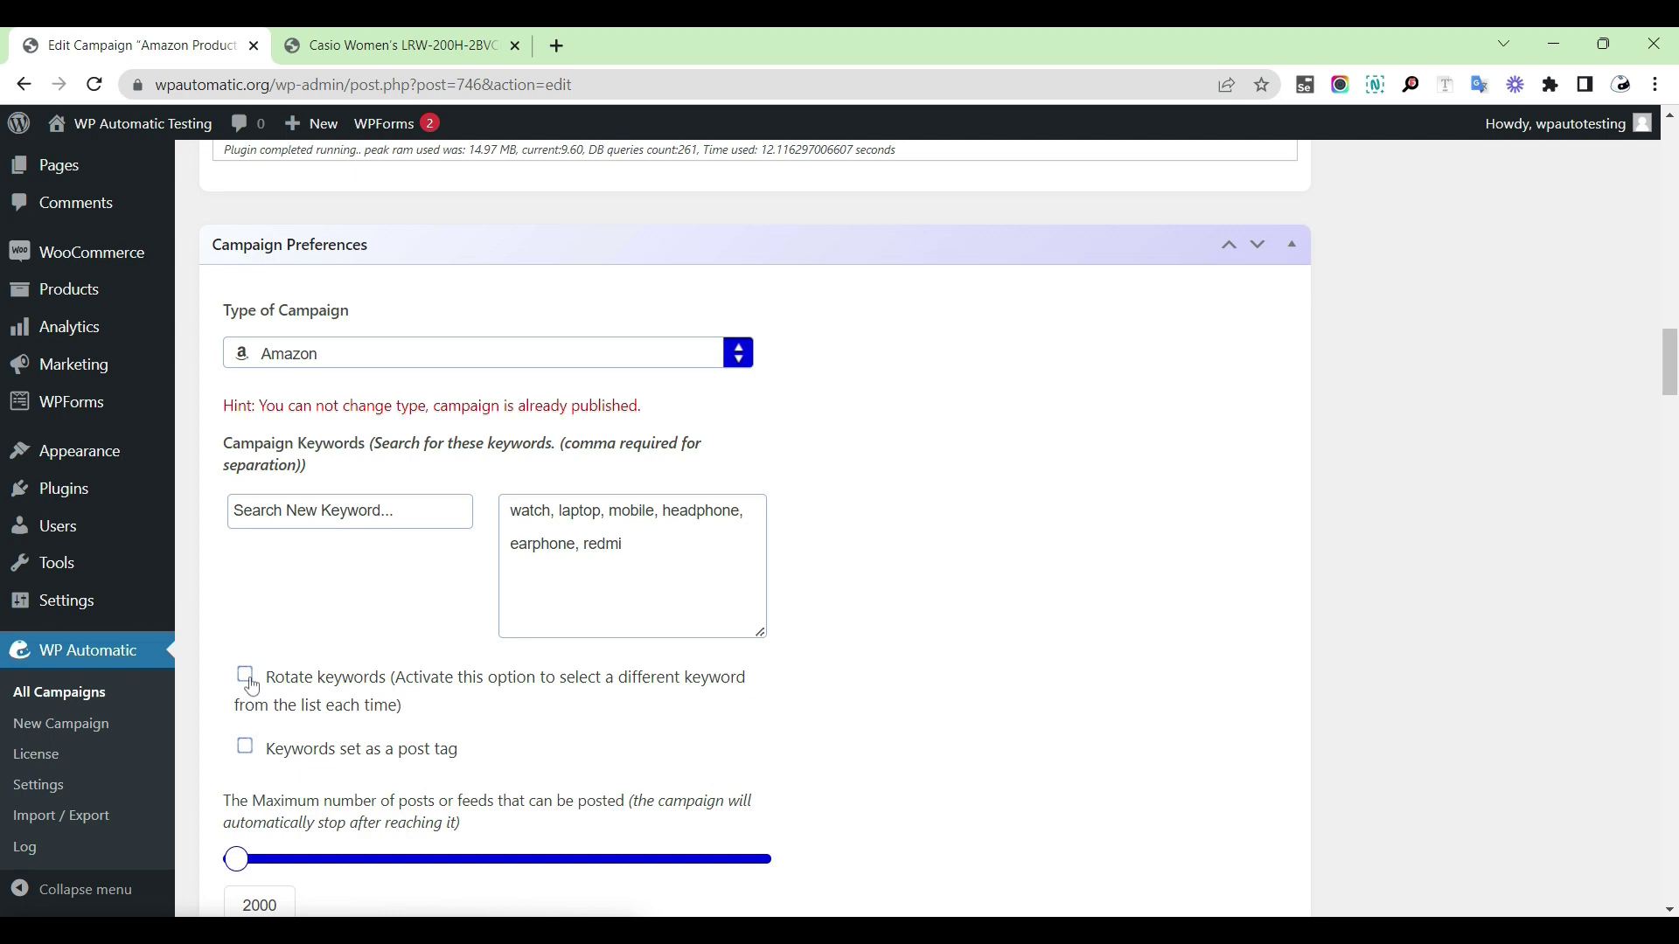
scroll(691, 714, down, 8)
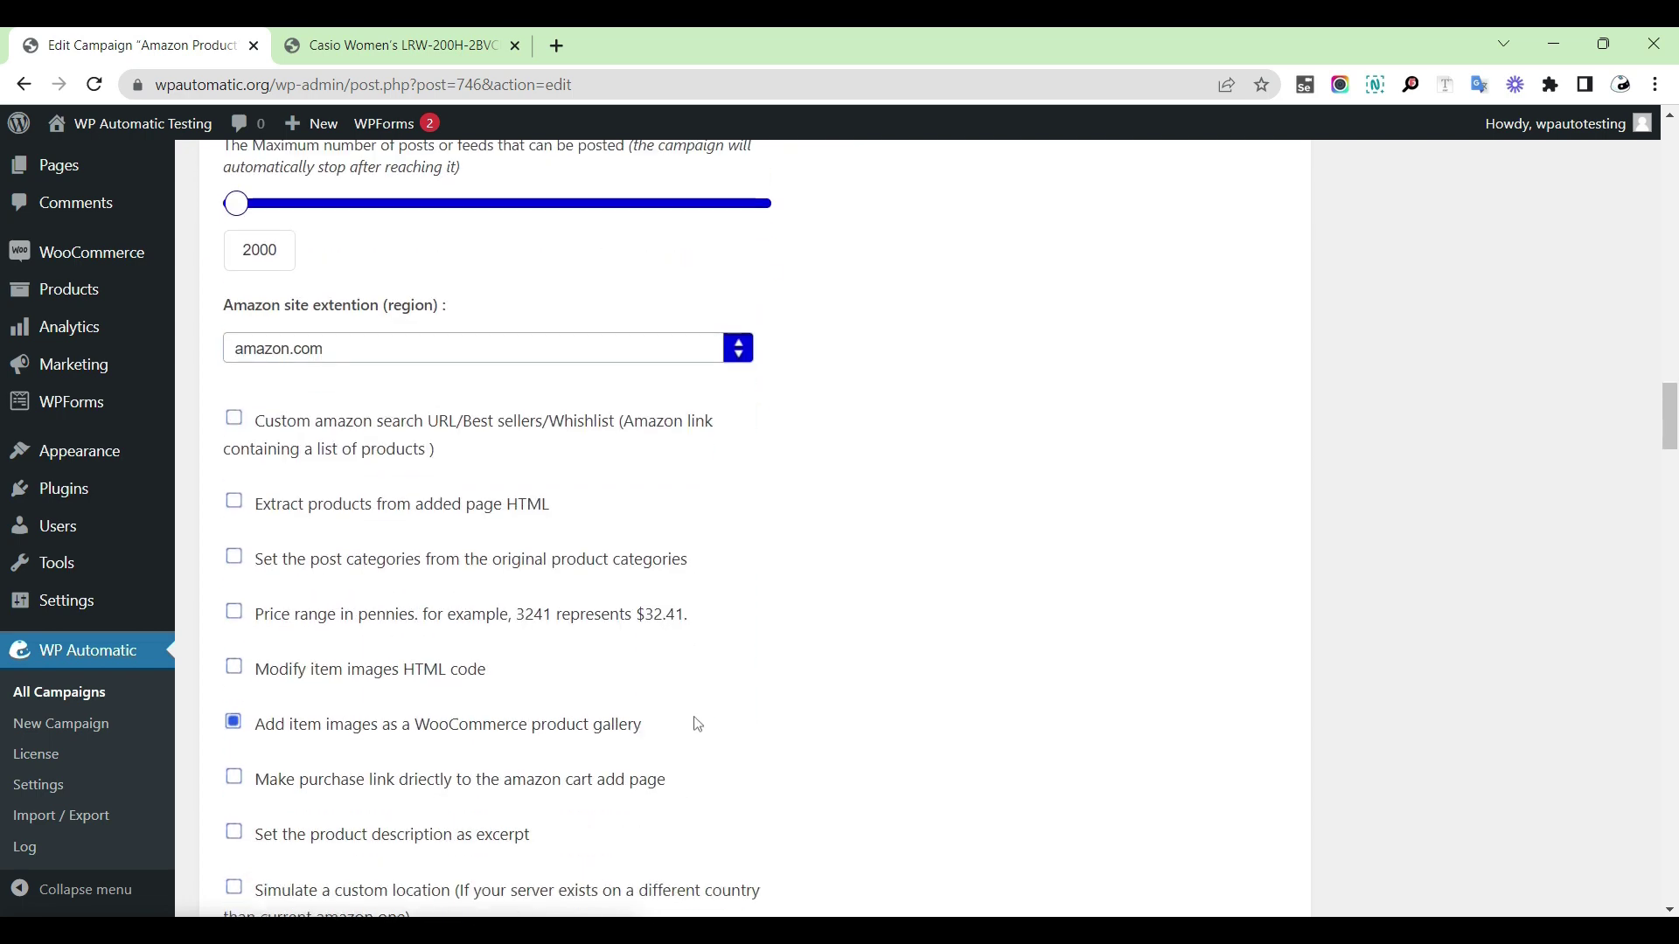
click(236, 615)
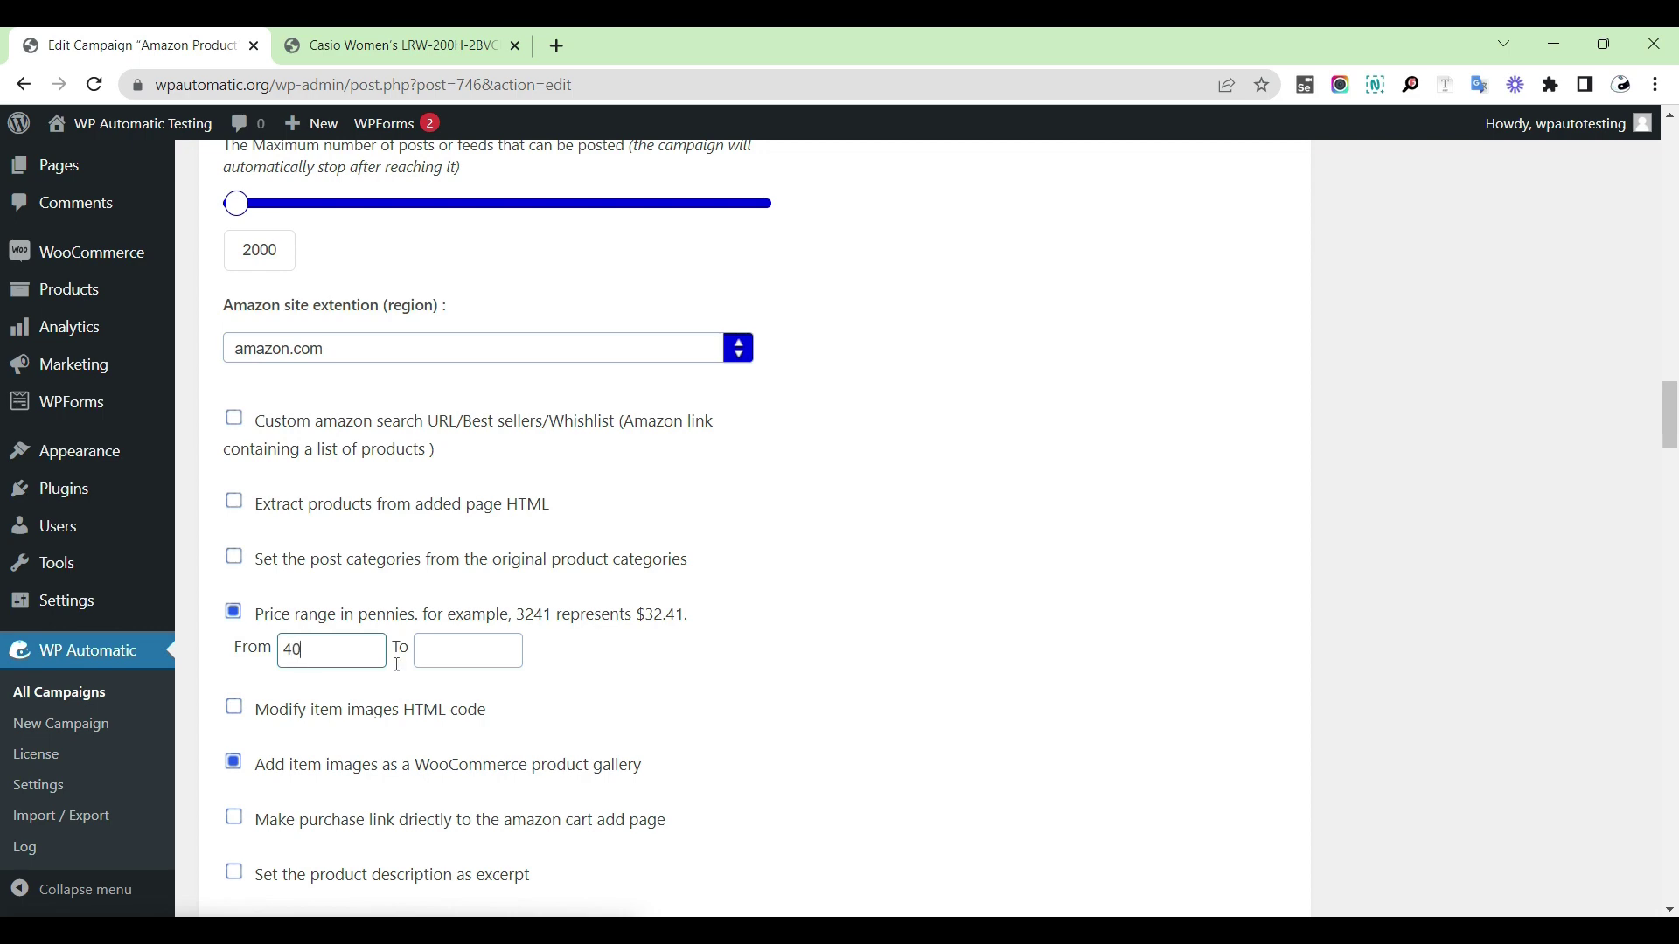
text(70)
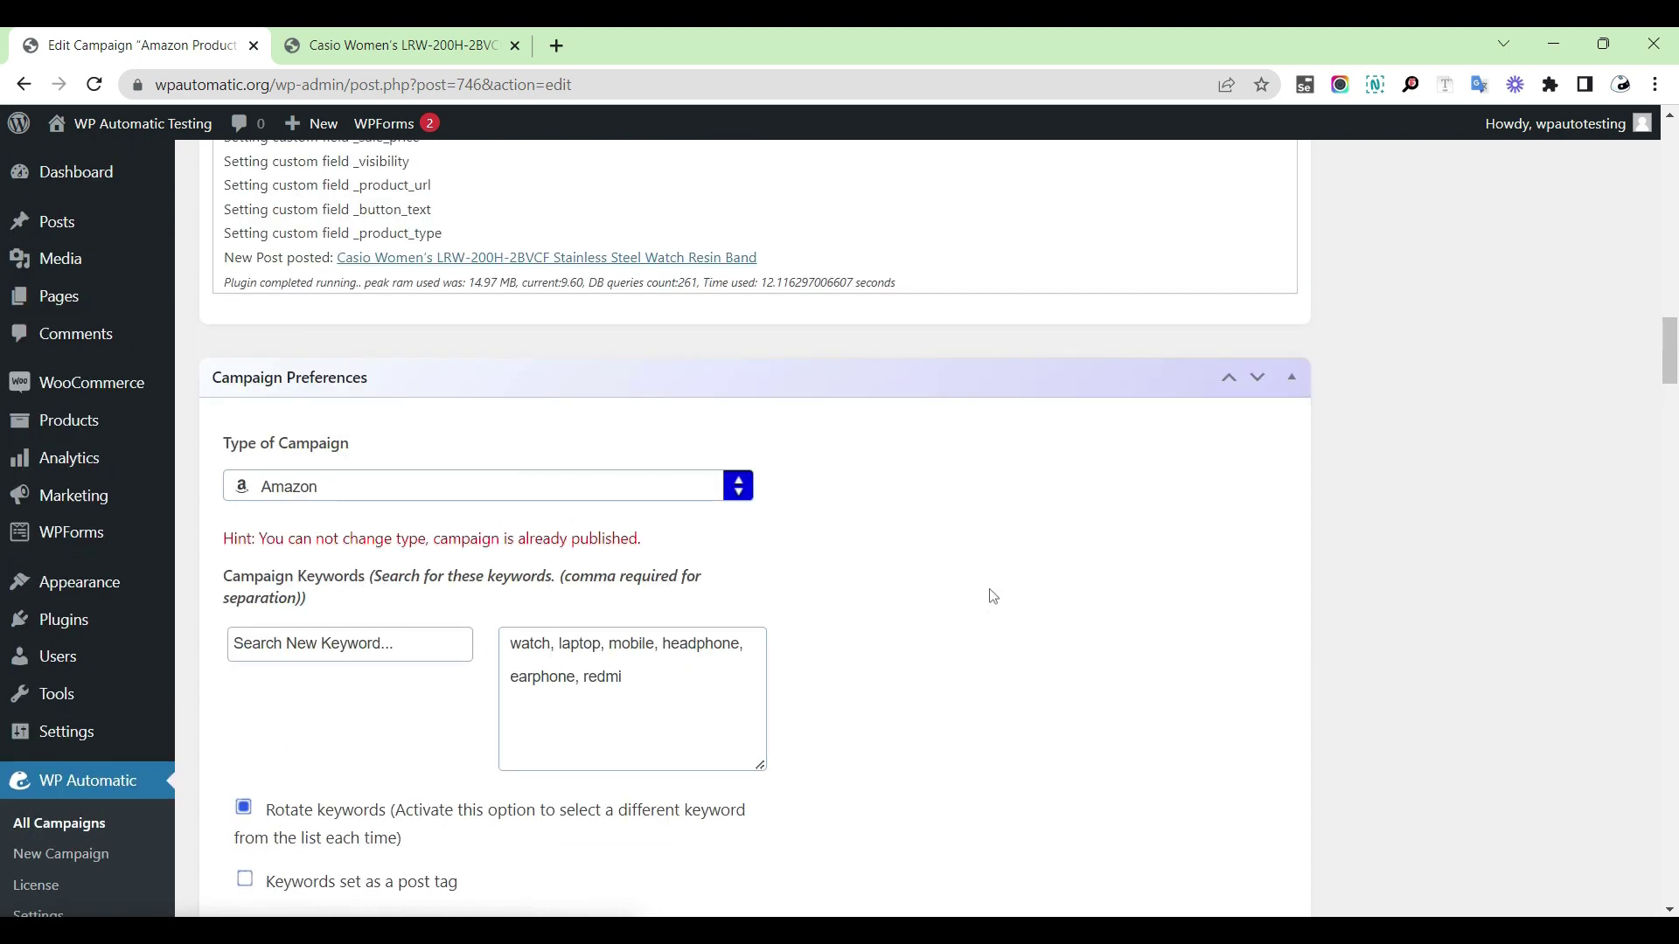
scroll(992, 599, up, 20)
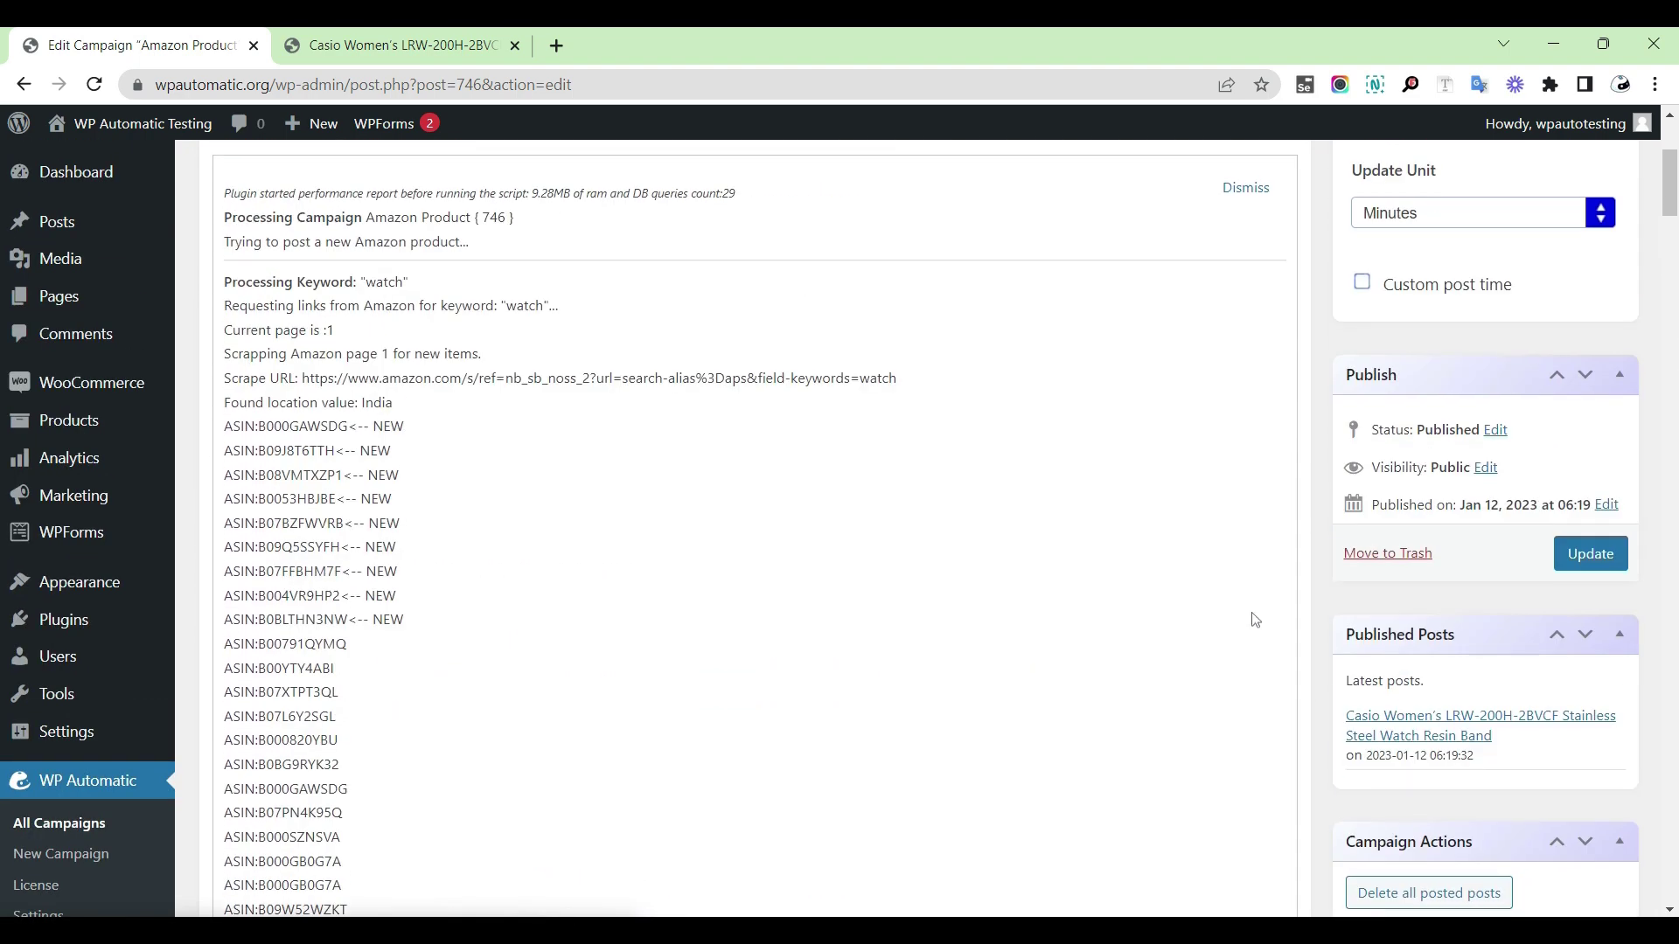
Step: Update the campaign and rerun it, posting the BestCH AC Adapter laptop charger
click(1591, 554)
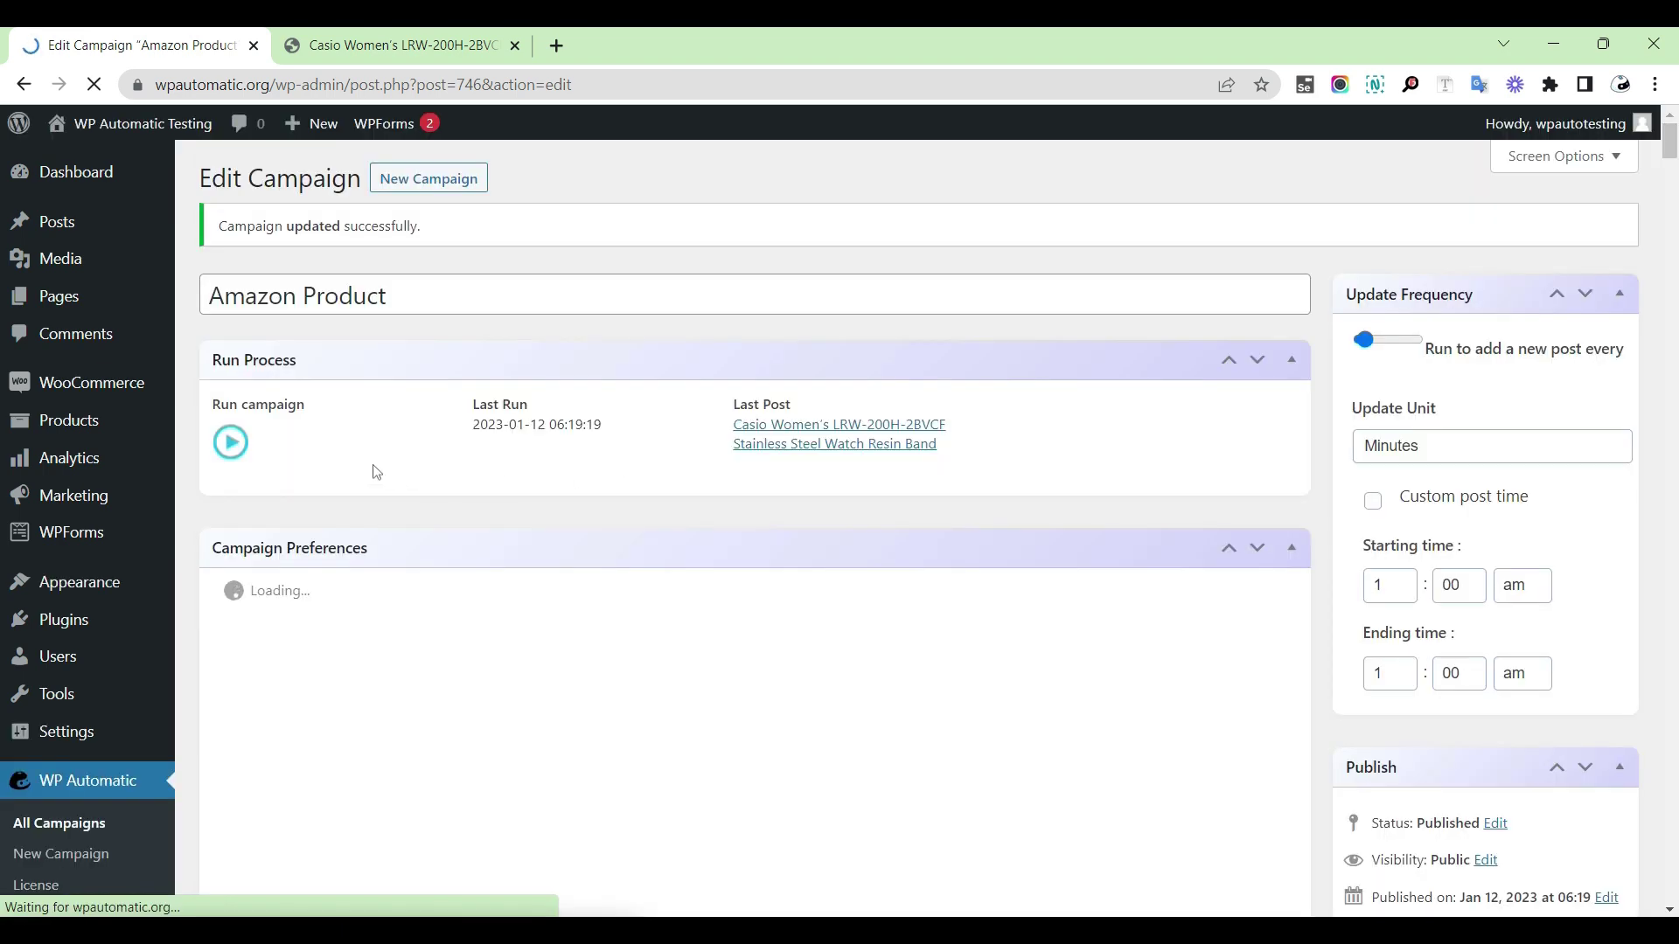
click(241, 457)
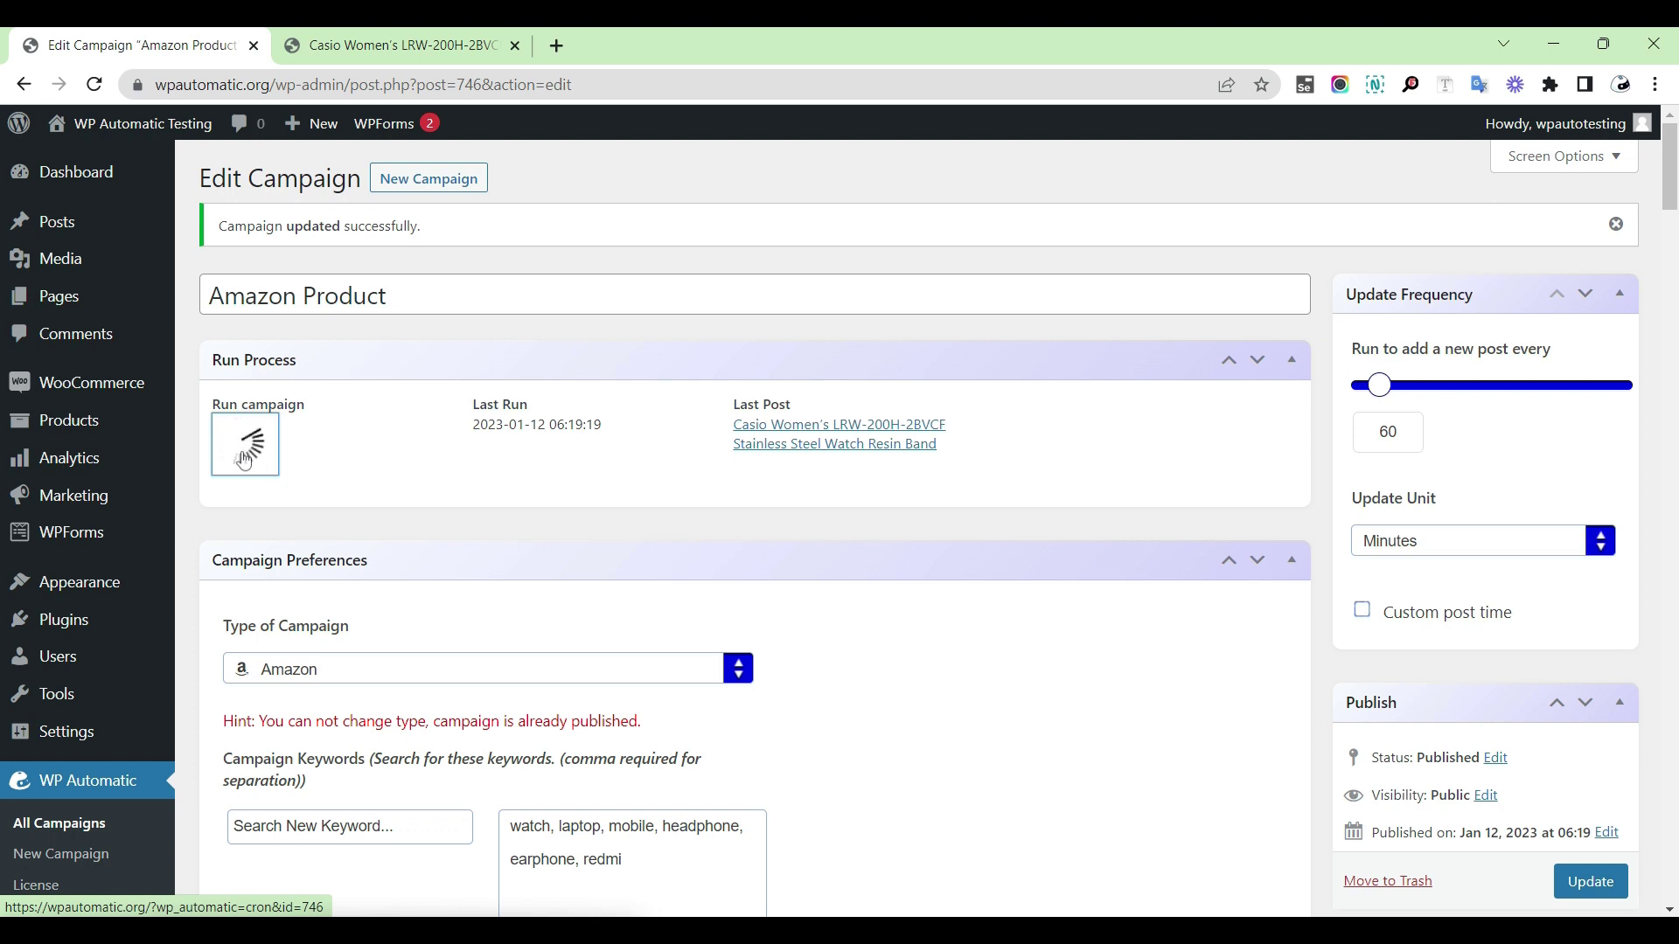
right_click(801, 437)
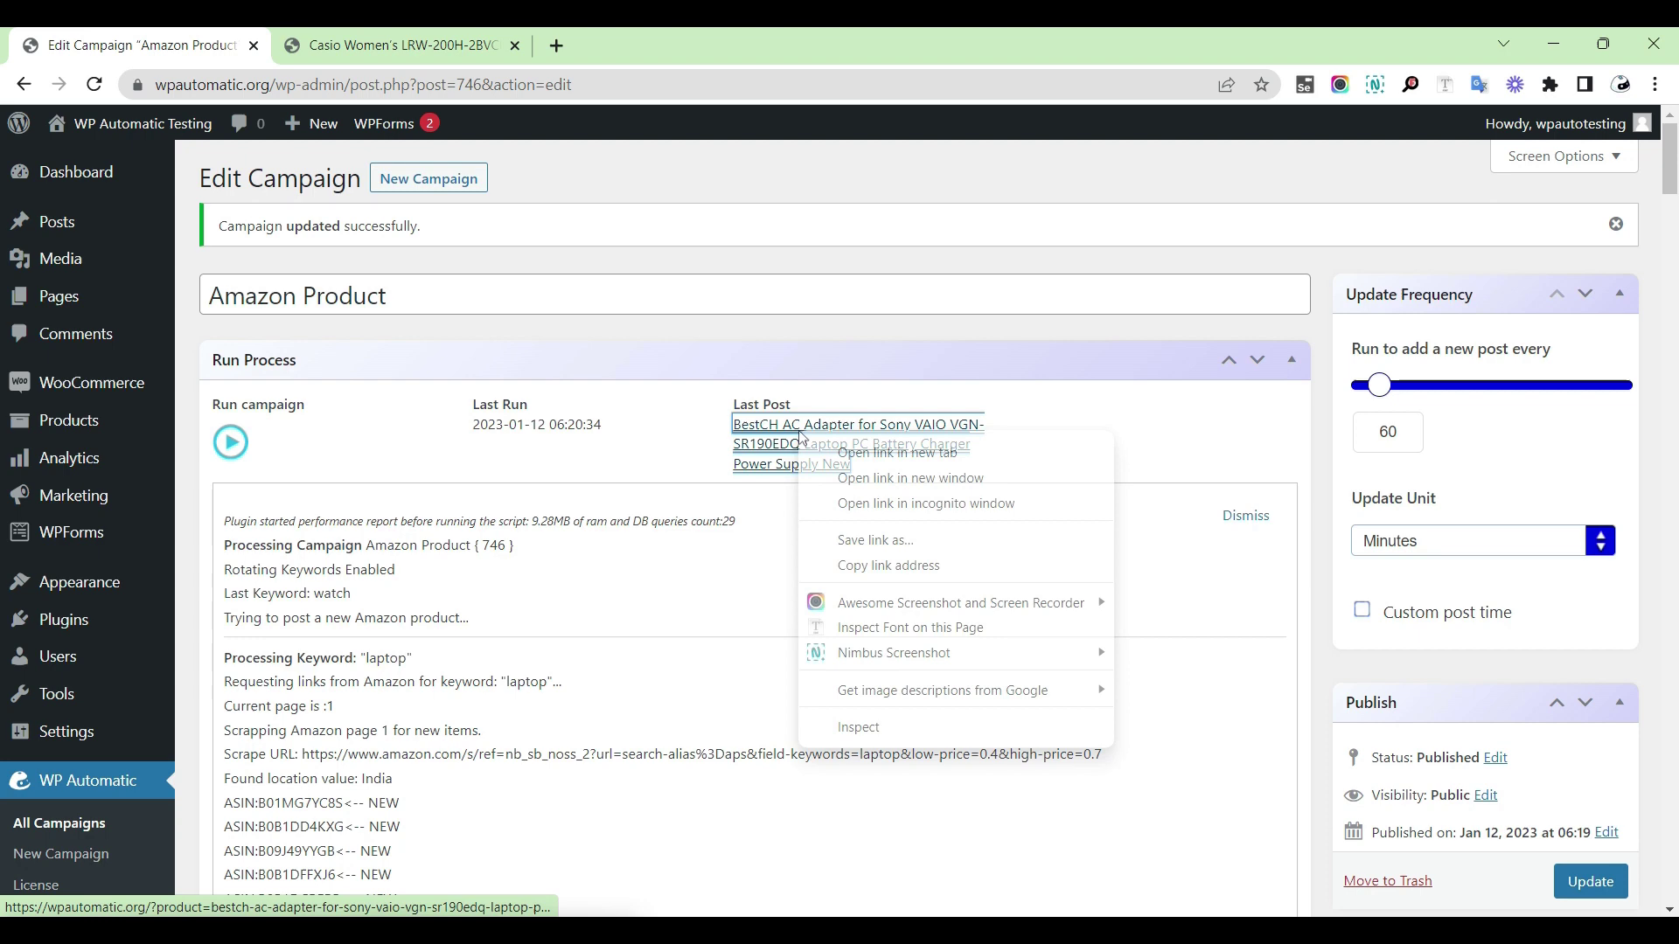
Step: Open the BestCH AC Adapter product in a new tab and scroll through its page
click(897, 452)
click(700, 45)
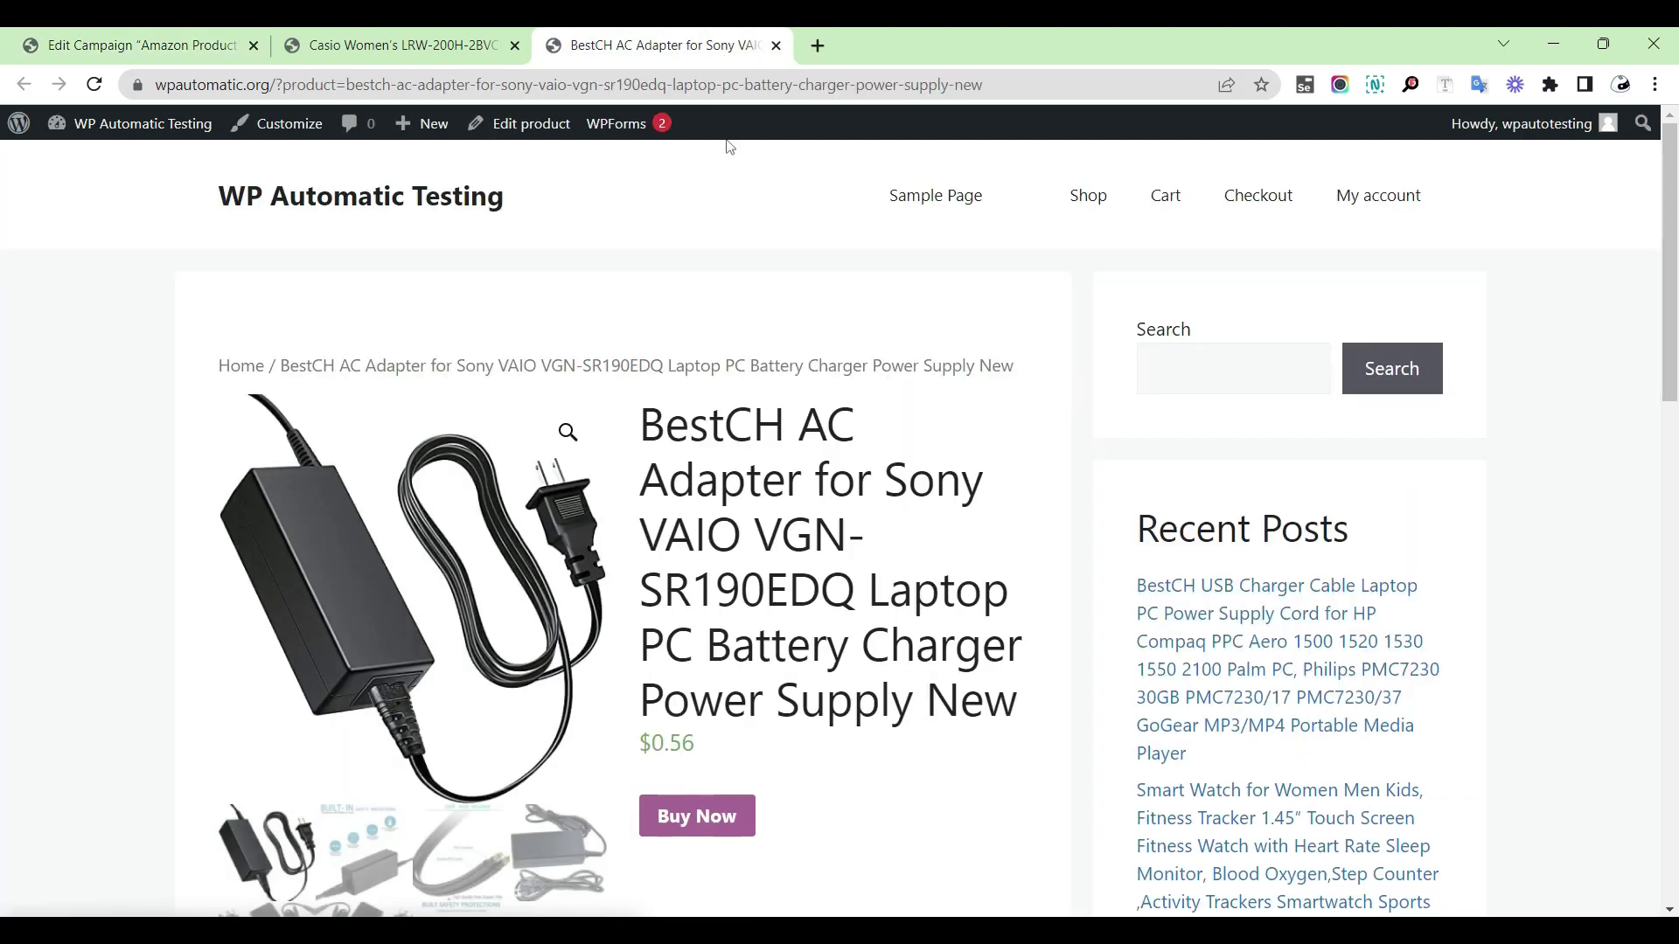
scroll(874, 458, down, 3)
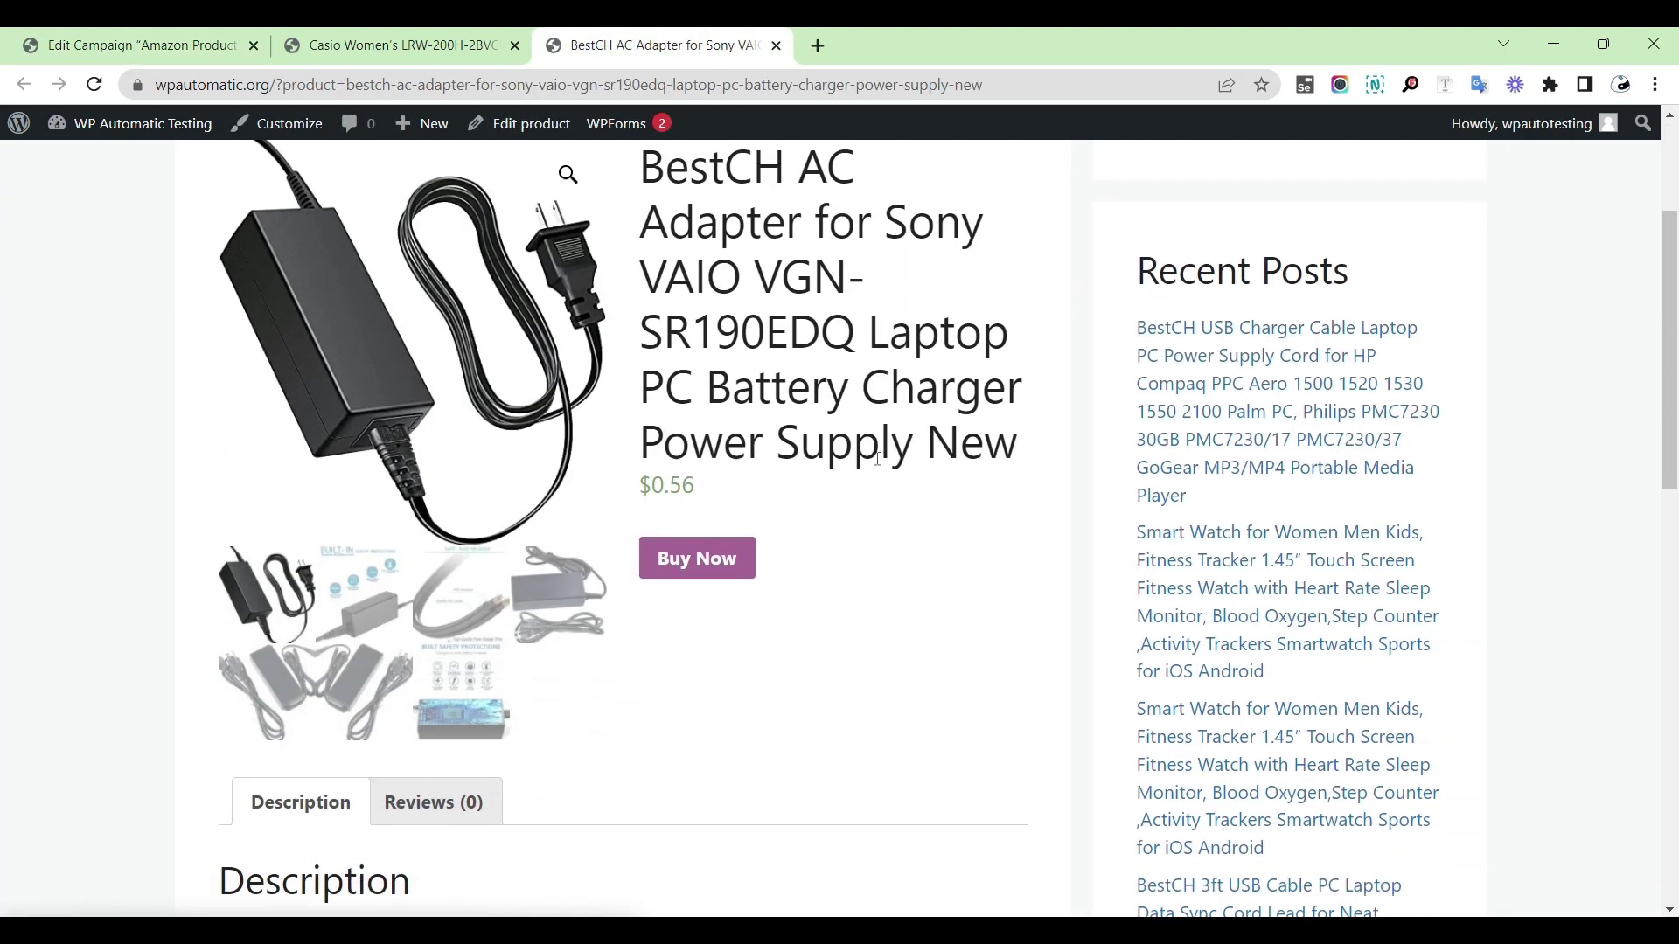
scroll(878, 466, down, 10)
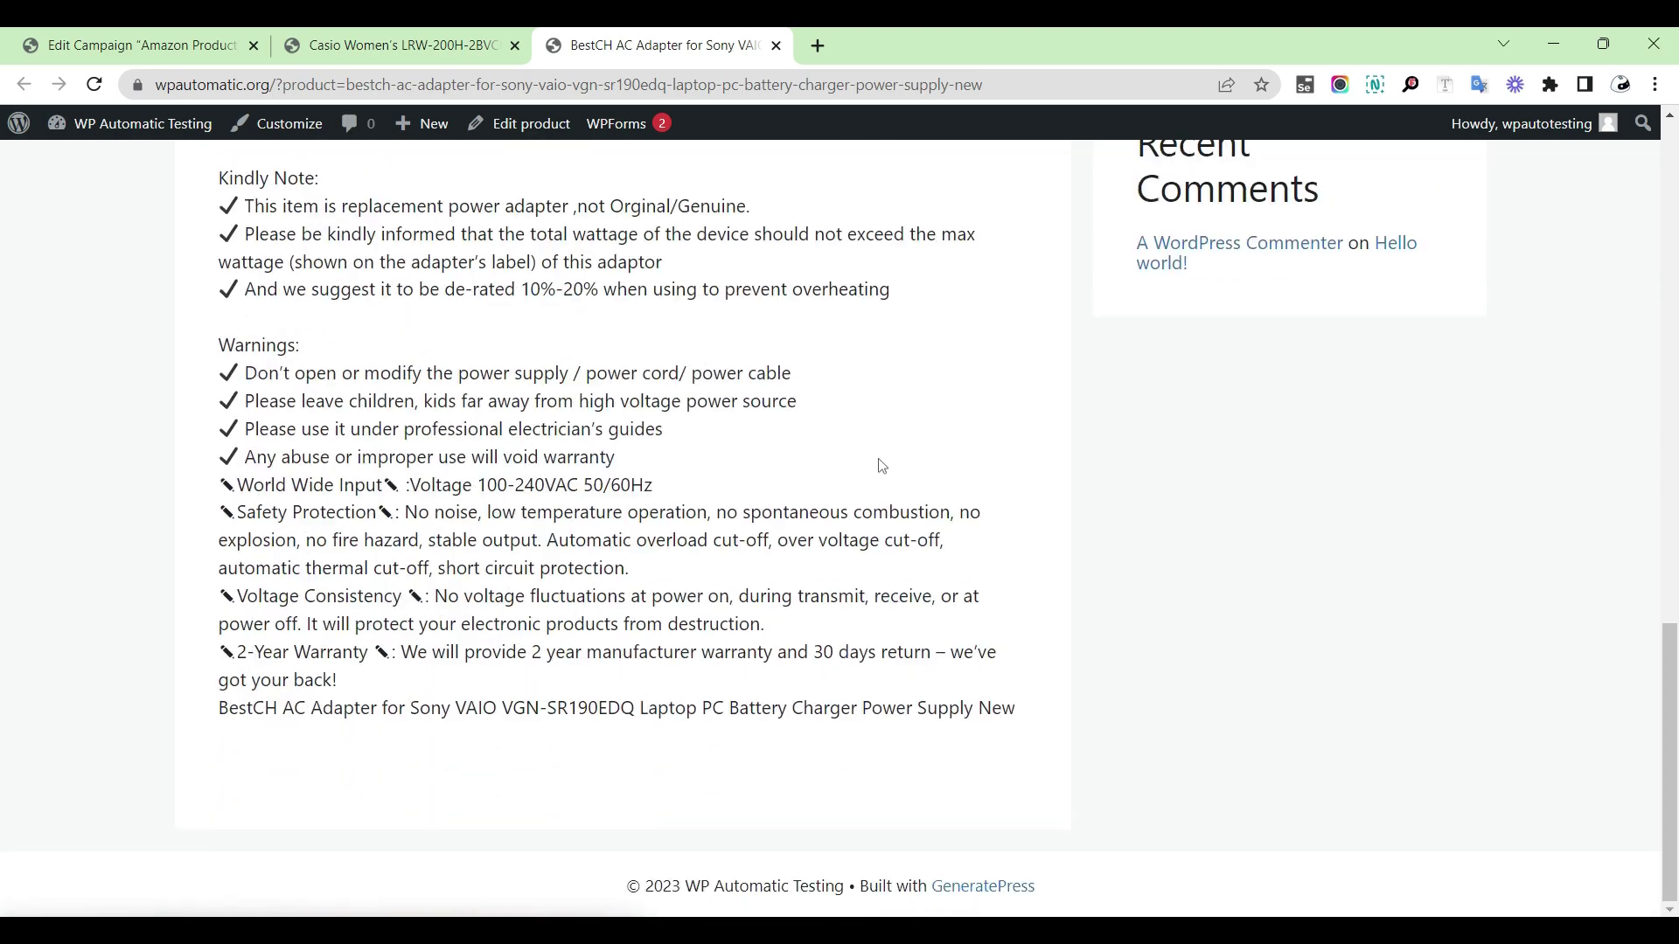
scroll(880, 466, up, 13)
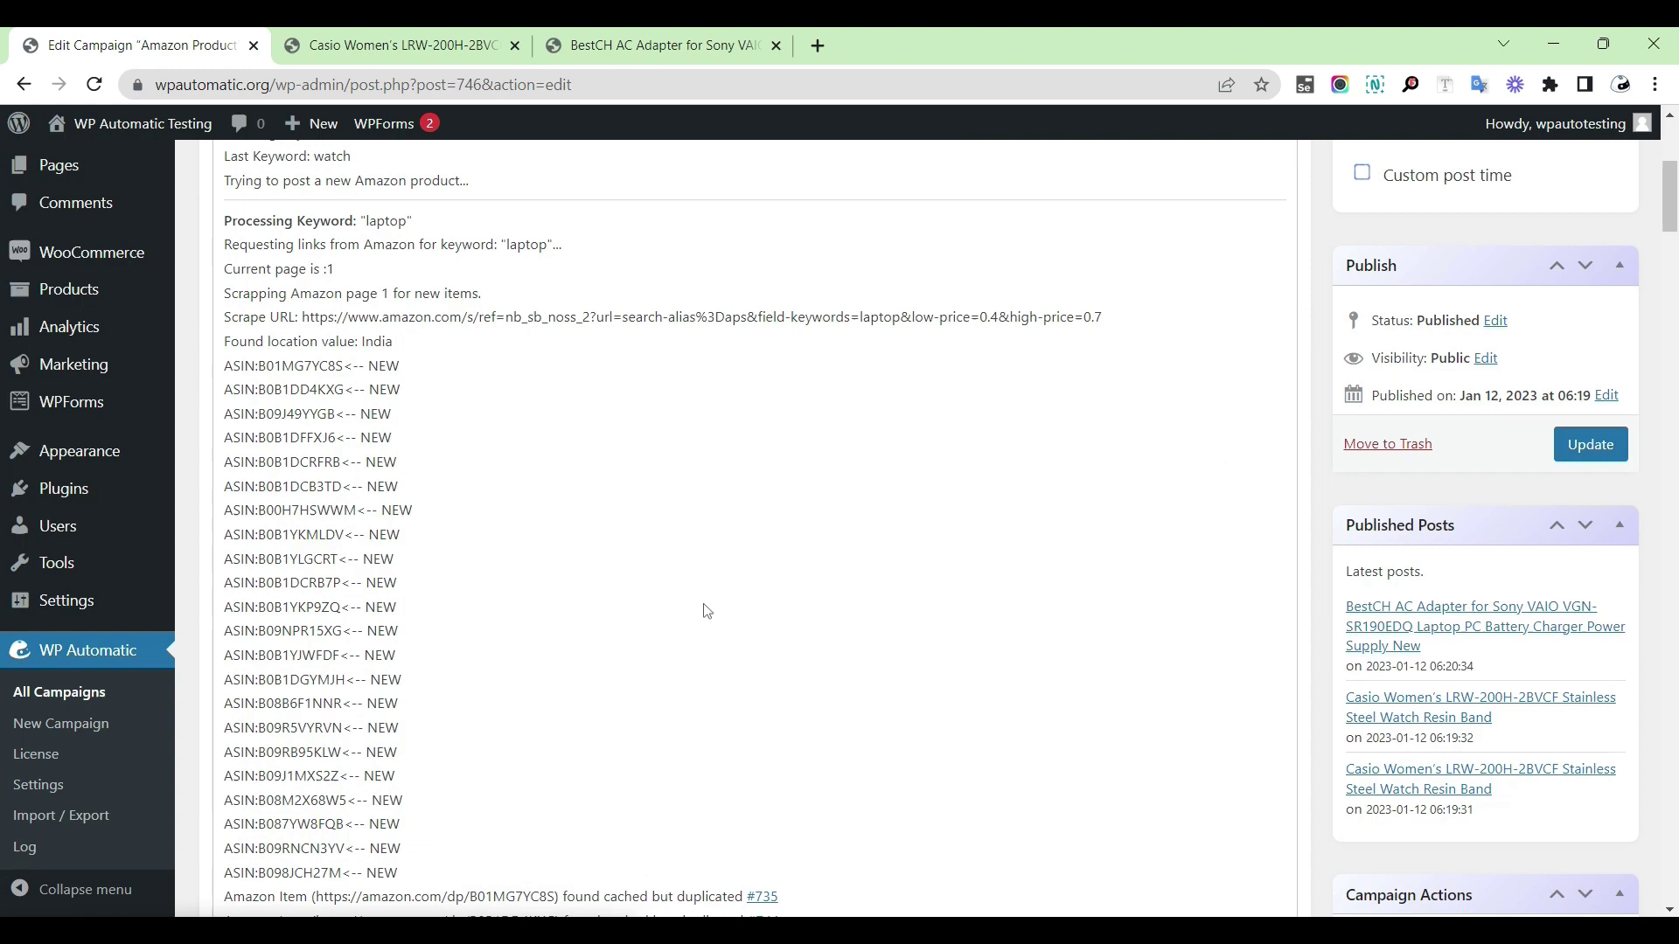
Step: Change the price range to 4000–7000
scroll(710, 616, down, 15)
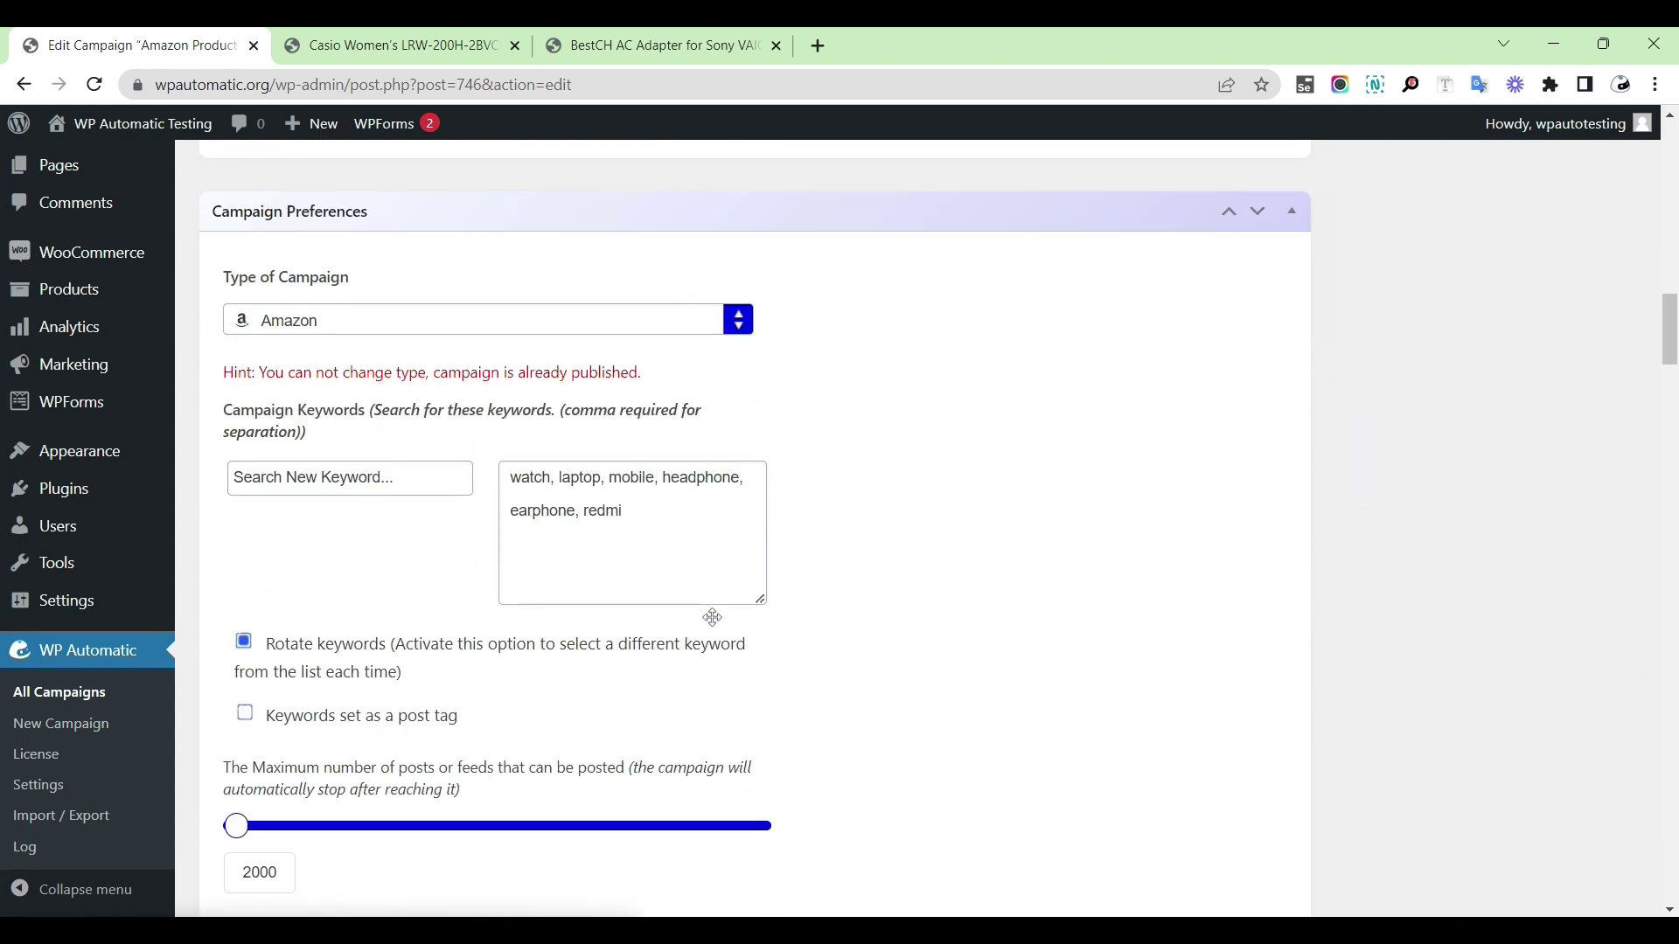
scroll(712, 617, down, 4)
scroll(715, 623, down, 1)
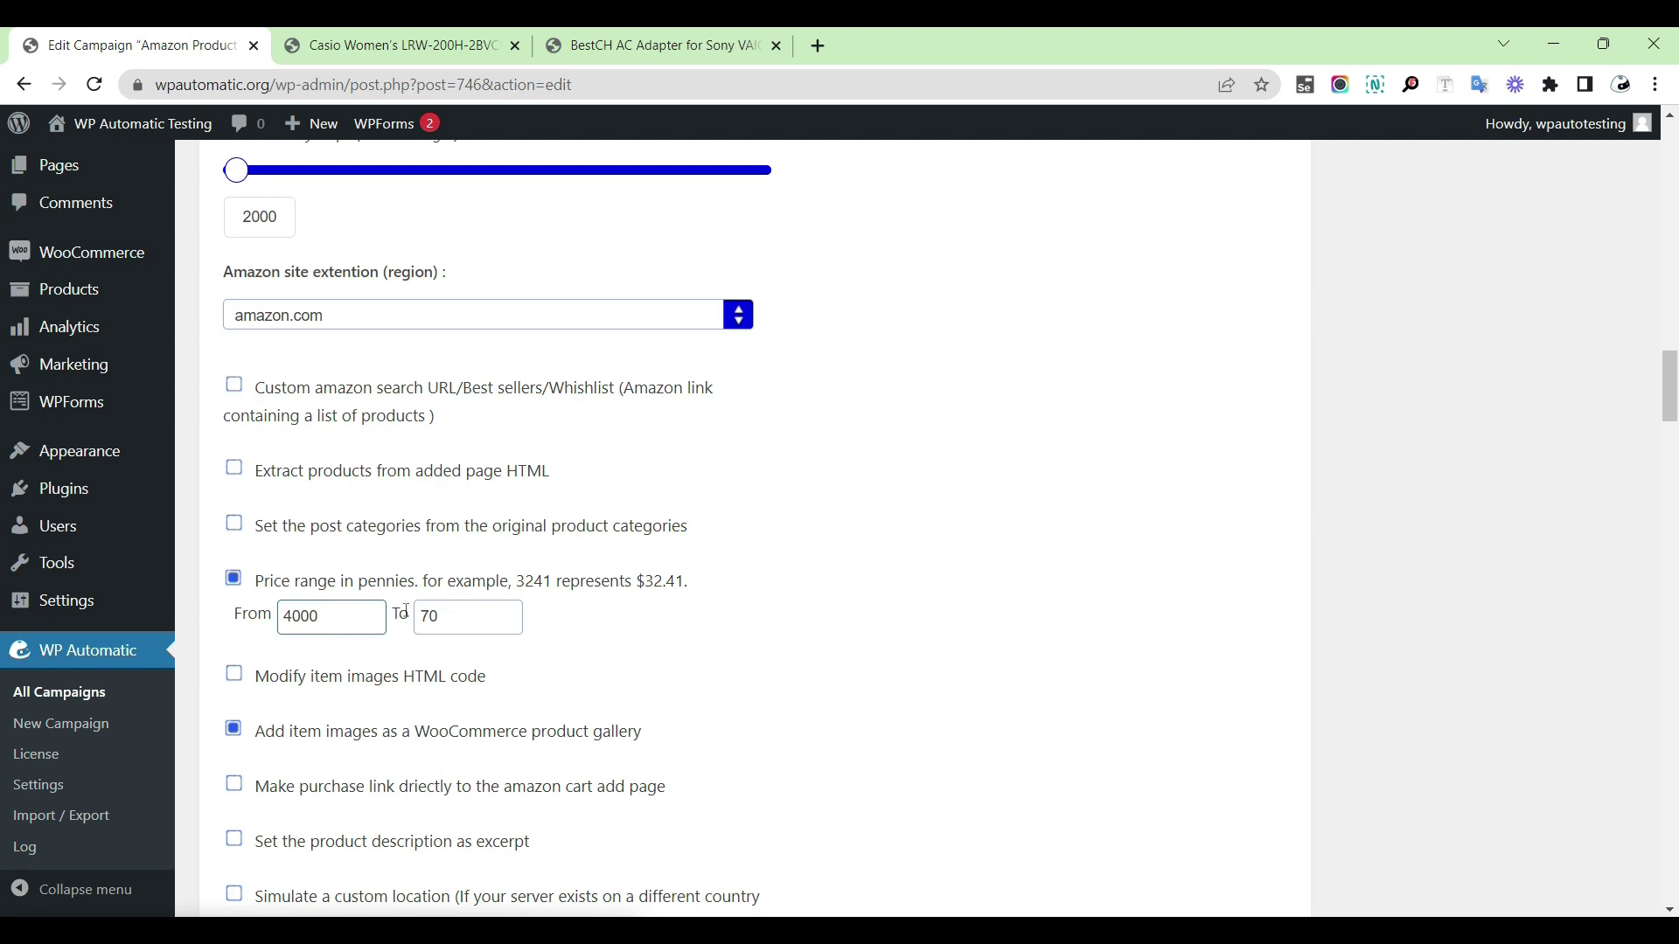
click(485, 616)
text(00)
scroll(761, 645, down, 2)
scroll(750, 646, up, 2)
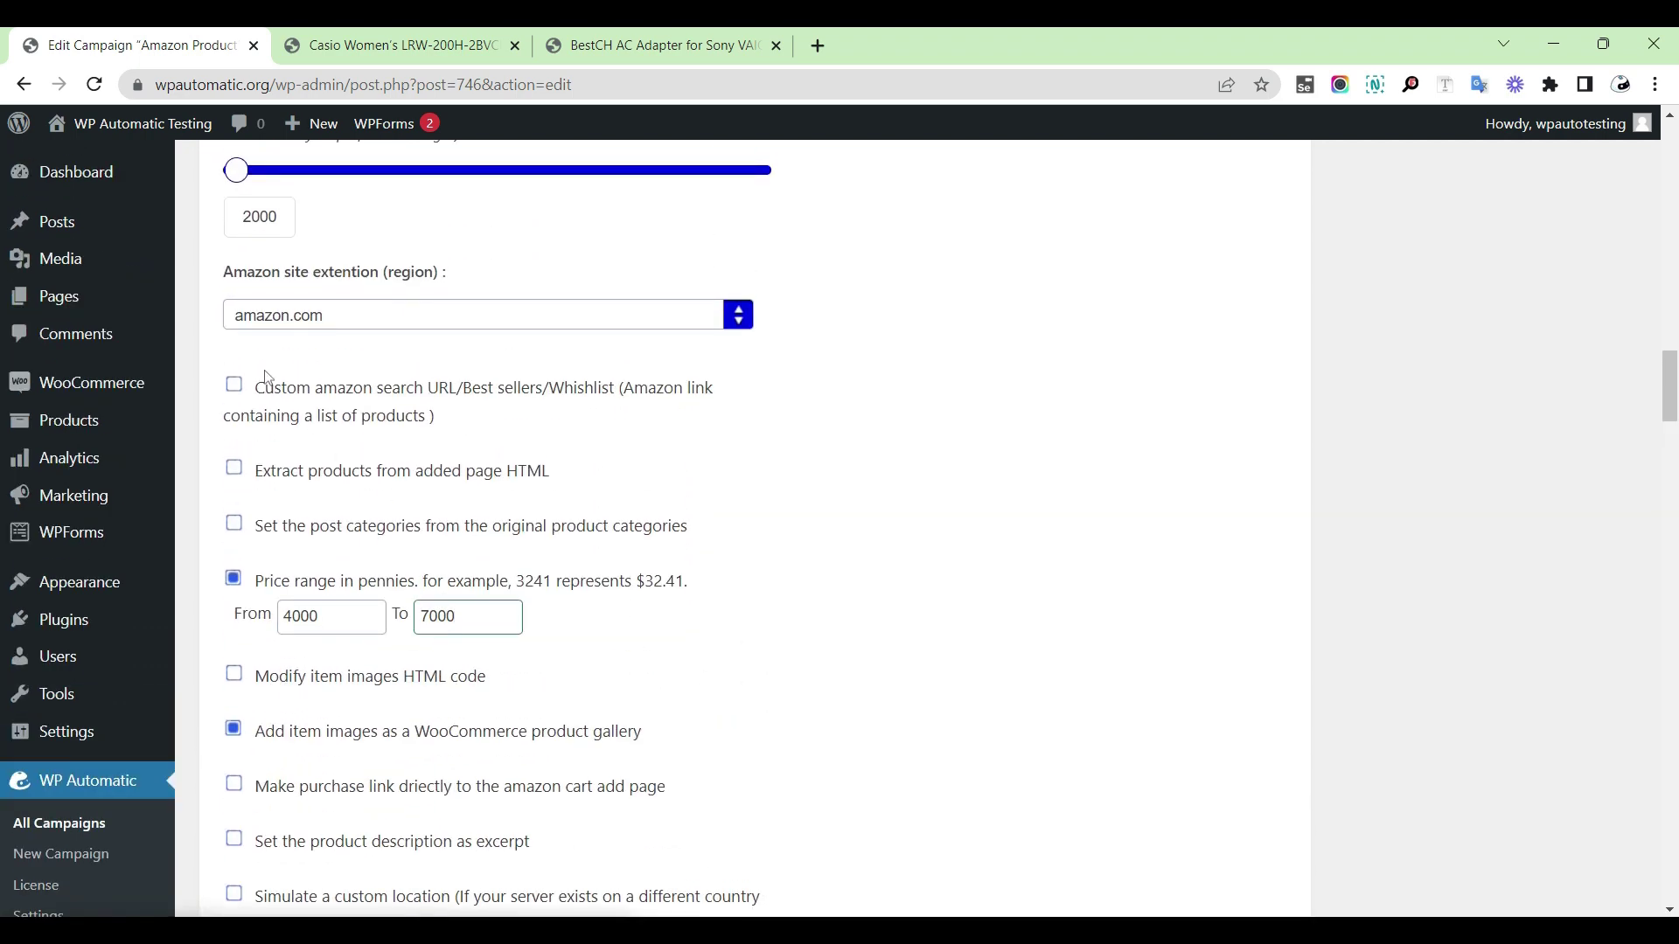
Step: Enable Custom amazon search URL, paste the Example 1 URL into Amazon Search URL, and update
click(249, 387)
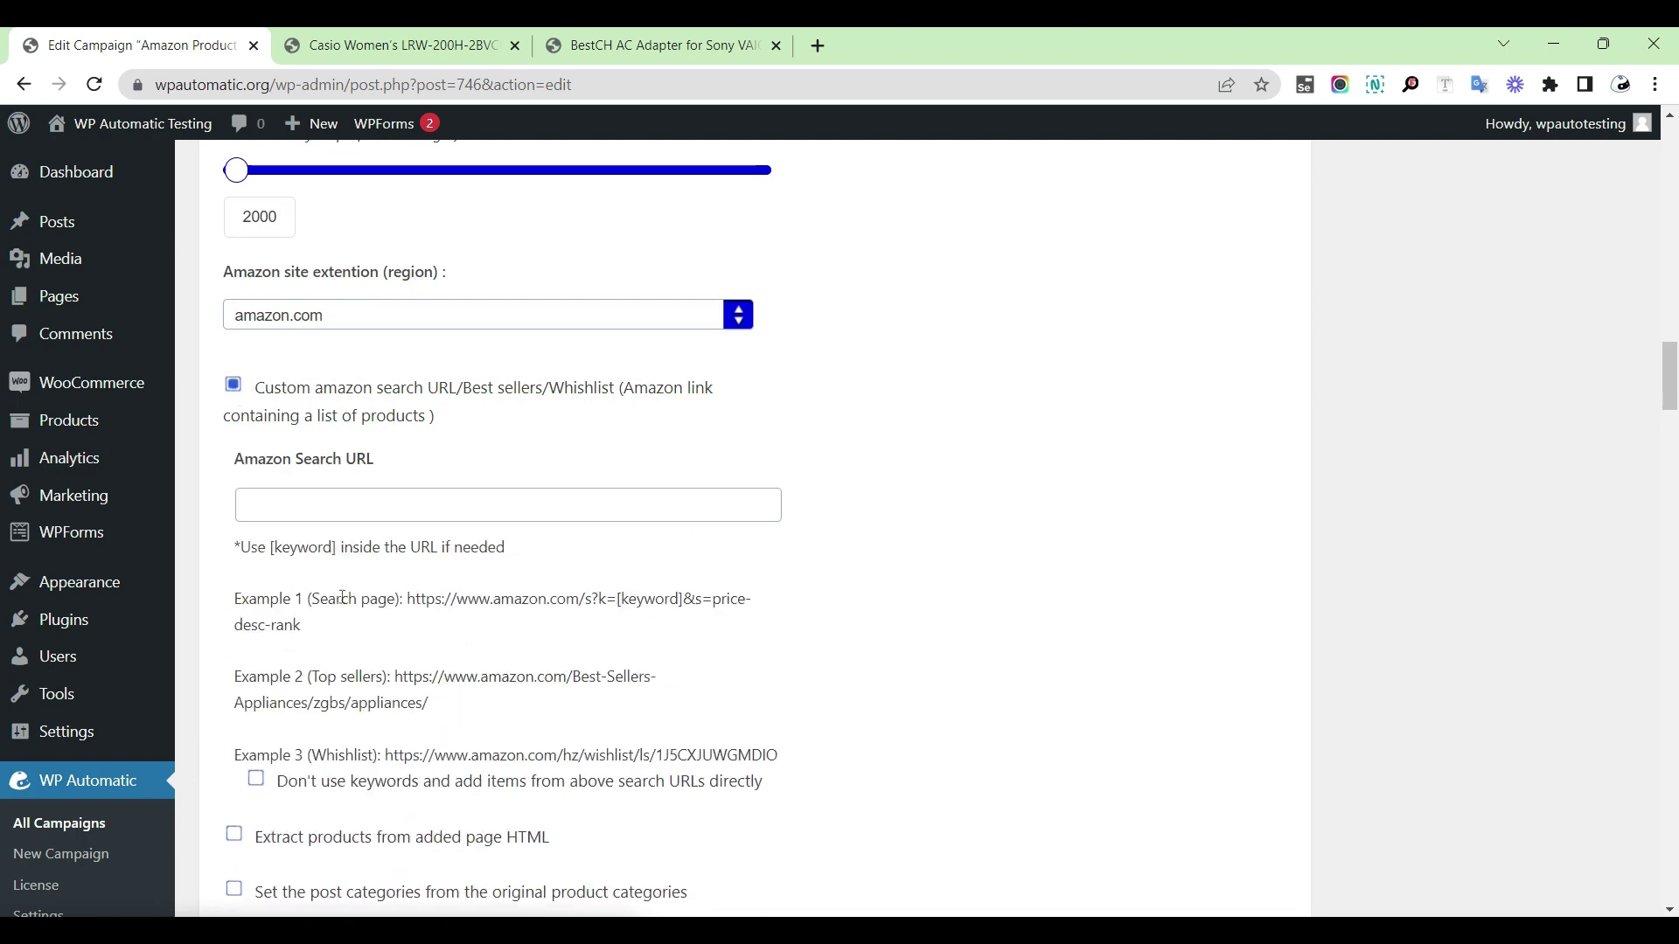
drag(410, 599, 418, 629)
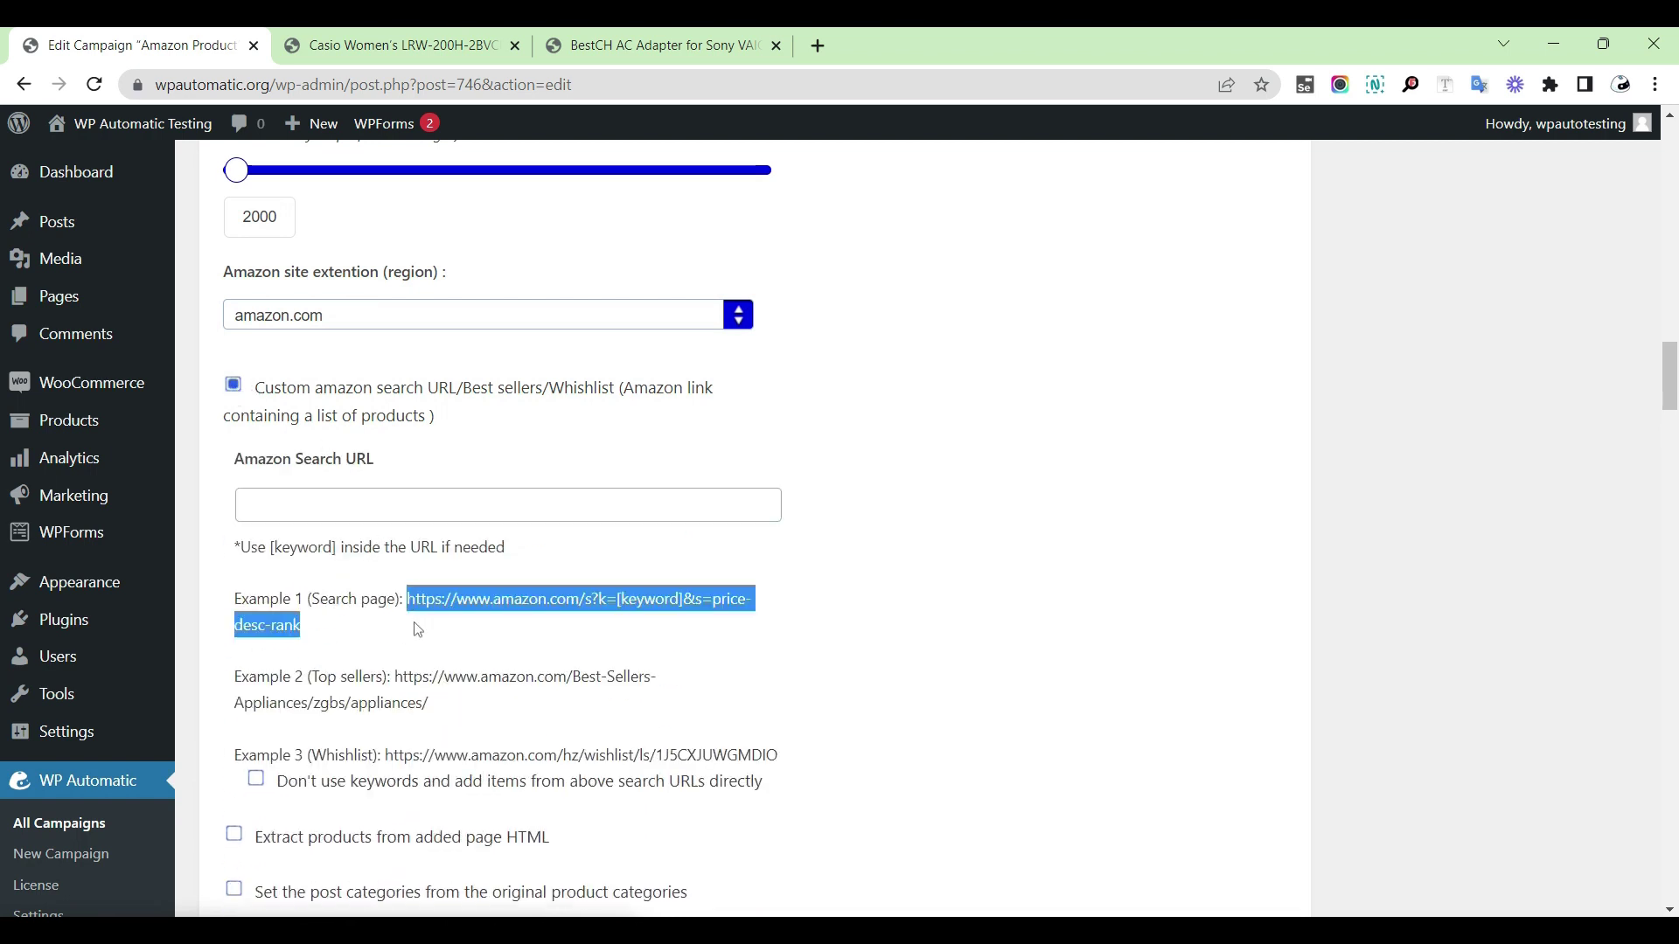
right_click(471, 595)
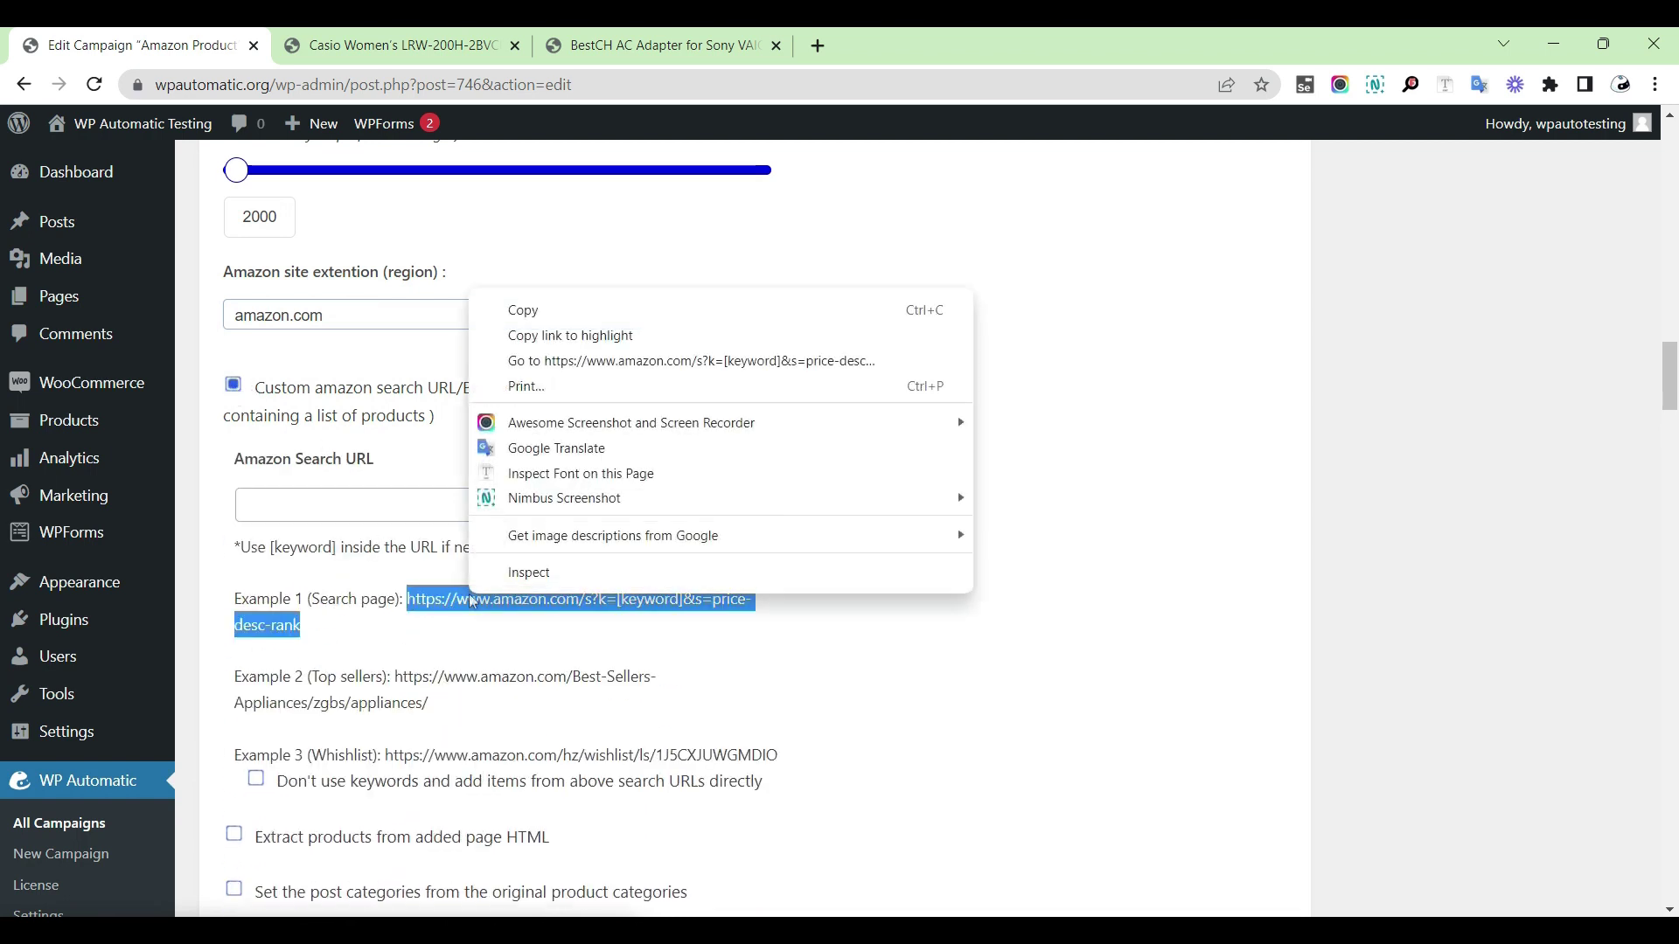
click(580, 315)
click(443, 505)
right_click(442, 505)
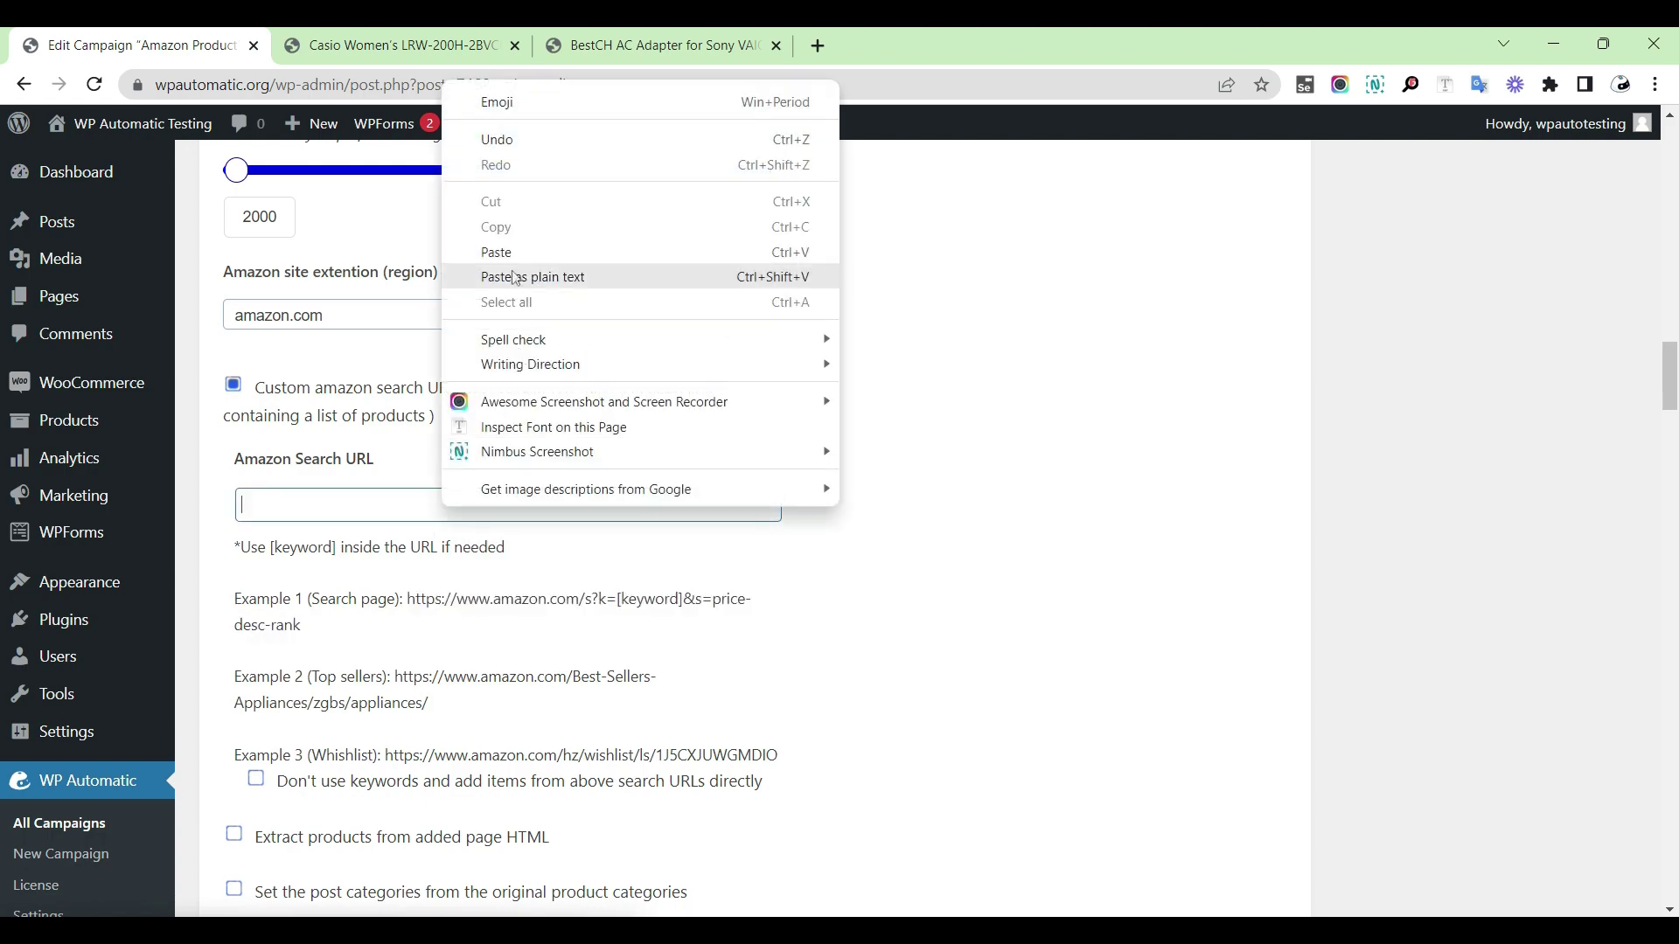
click(514, 256)
scroll(1295, 469, up, 20)
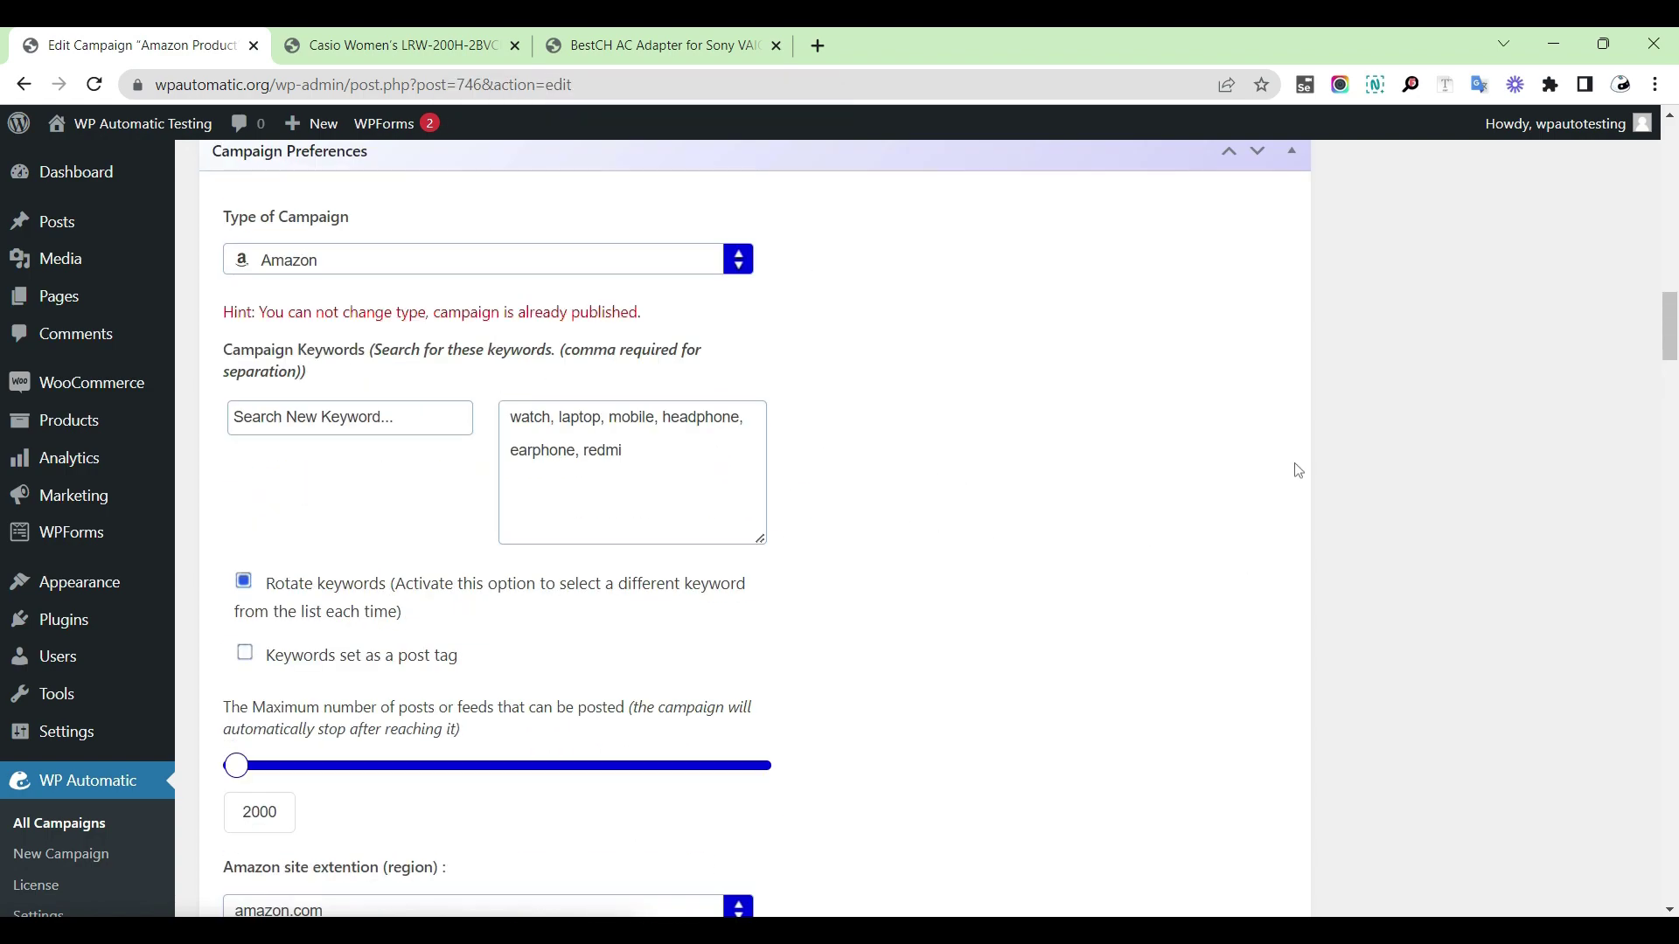
scroll(1325, 463, up, 6)
click(1589, 332)
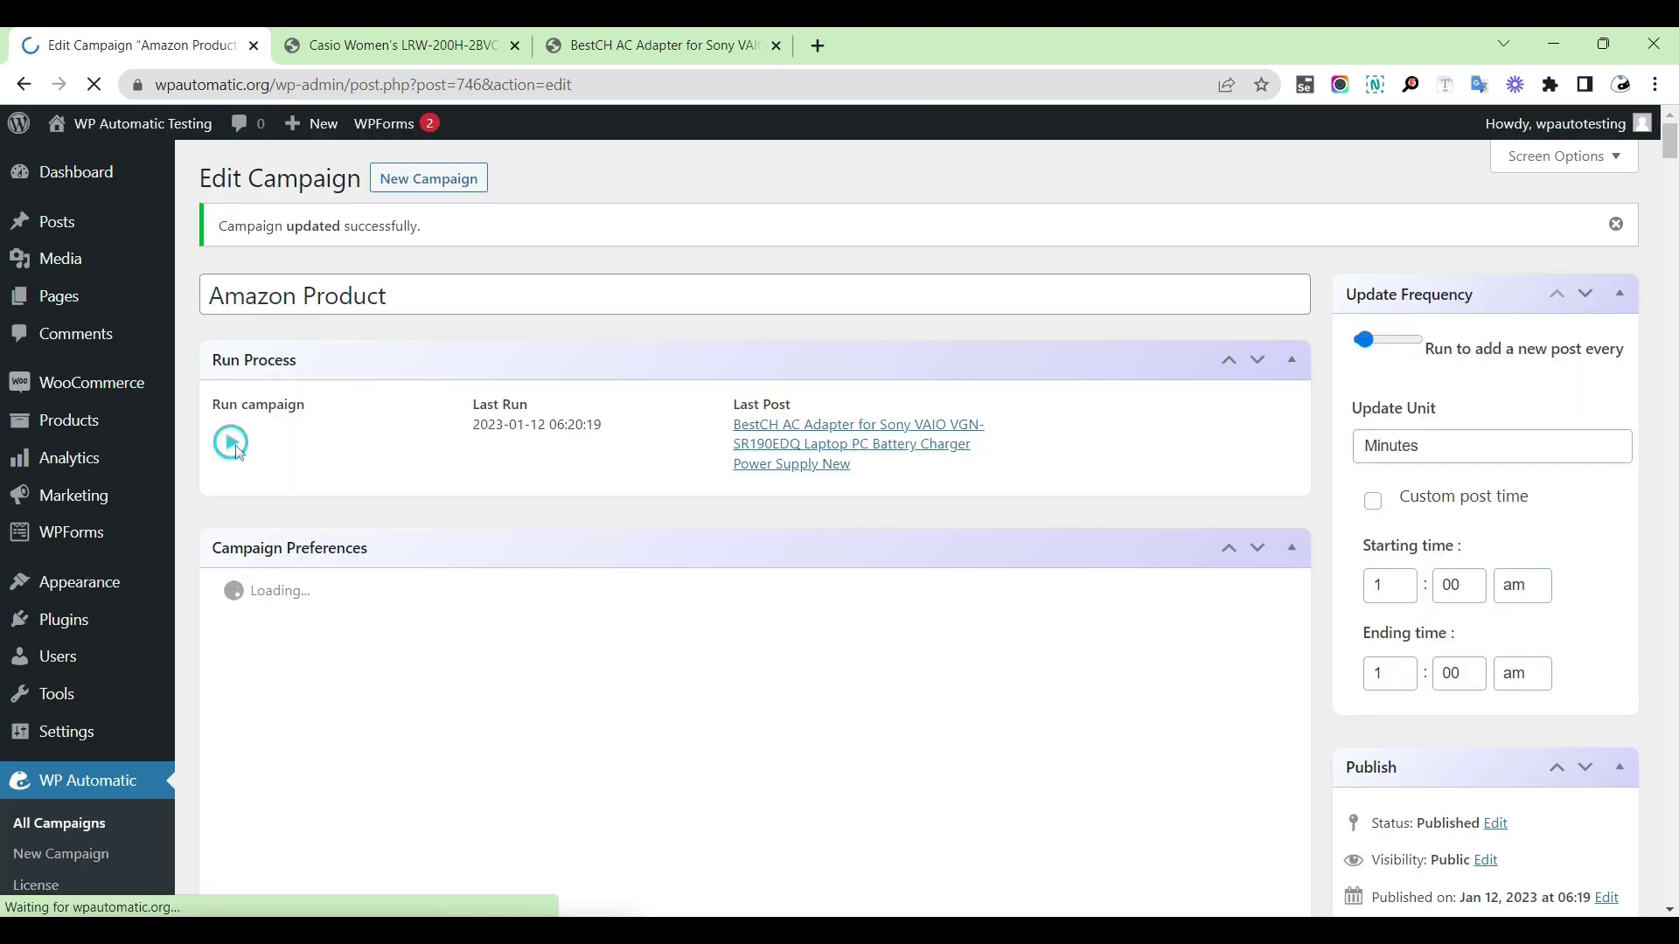
Step: Rerun the campaign, posting the Sorrel + Fern Rose Mobile nursery set
click(239, 452)
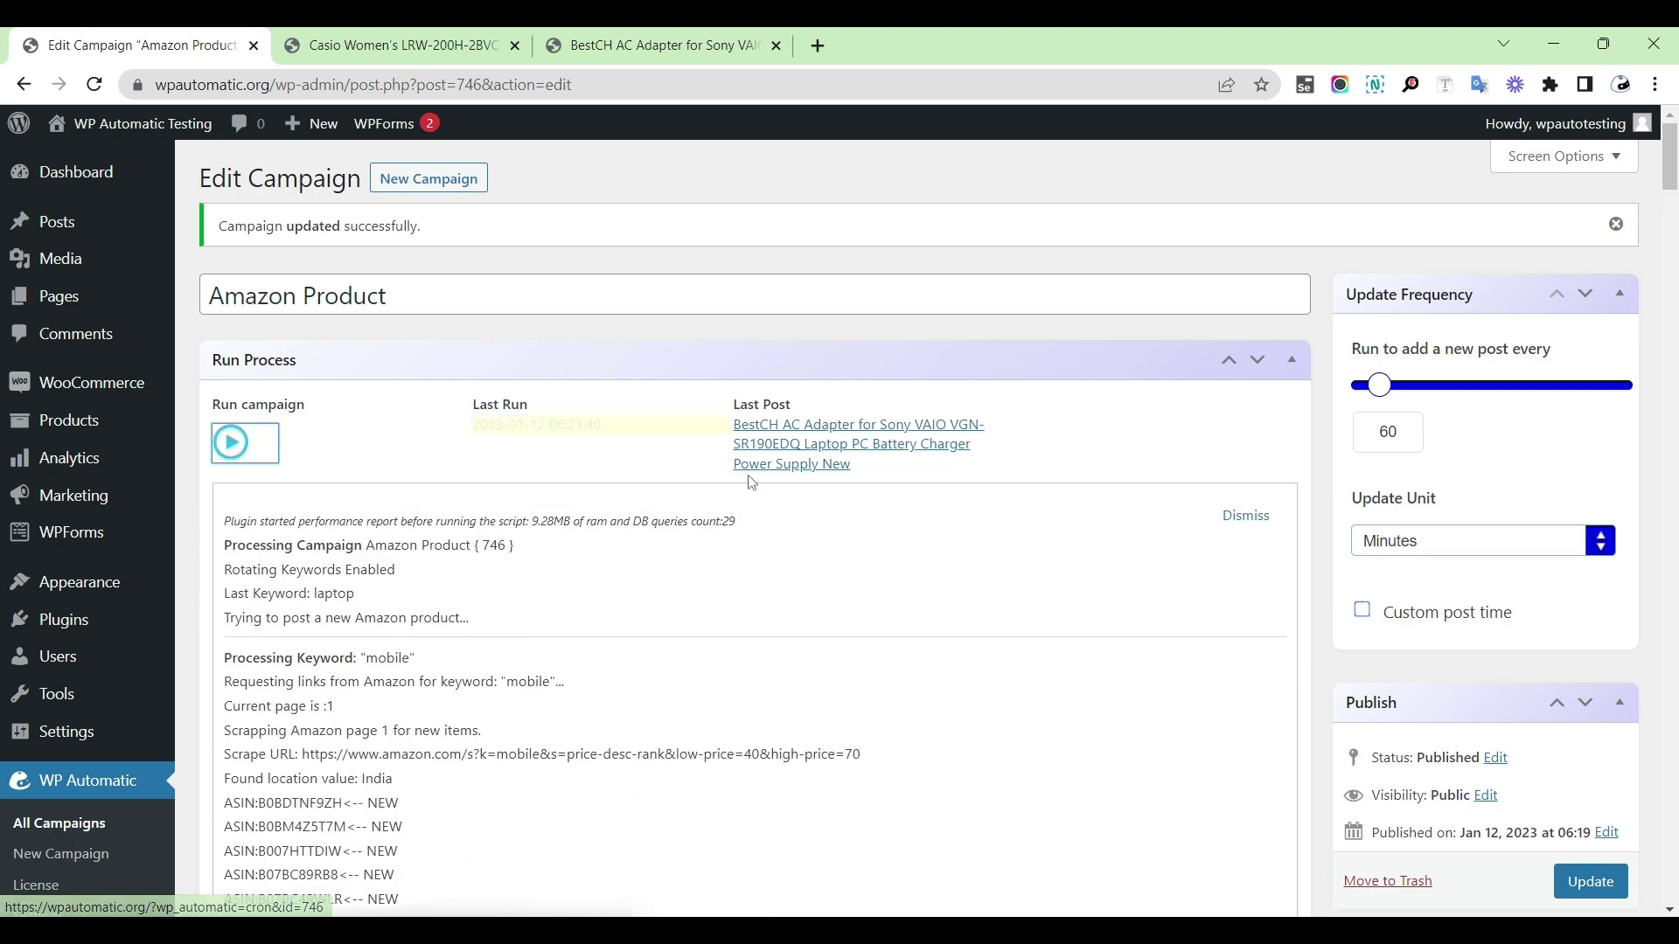
right_click(800, 444)
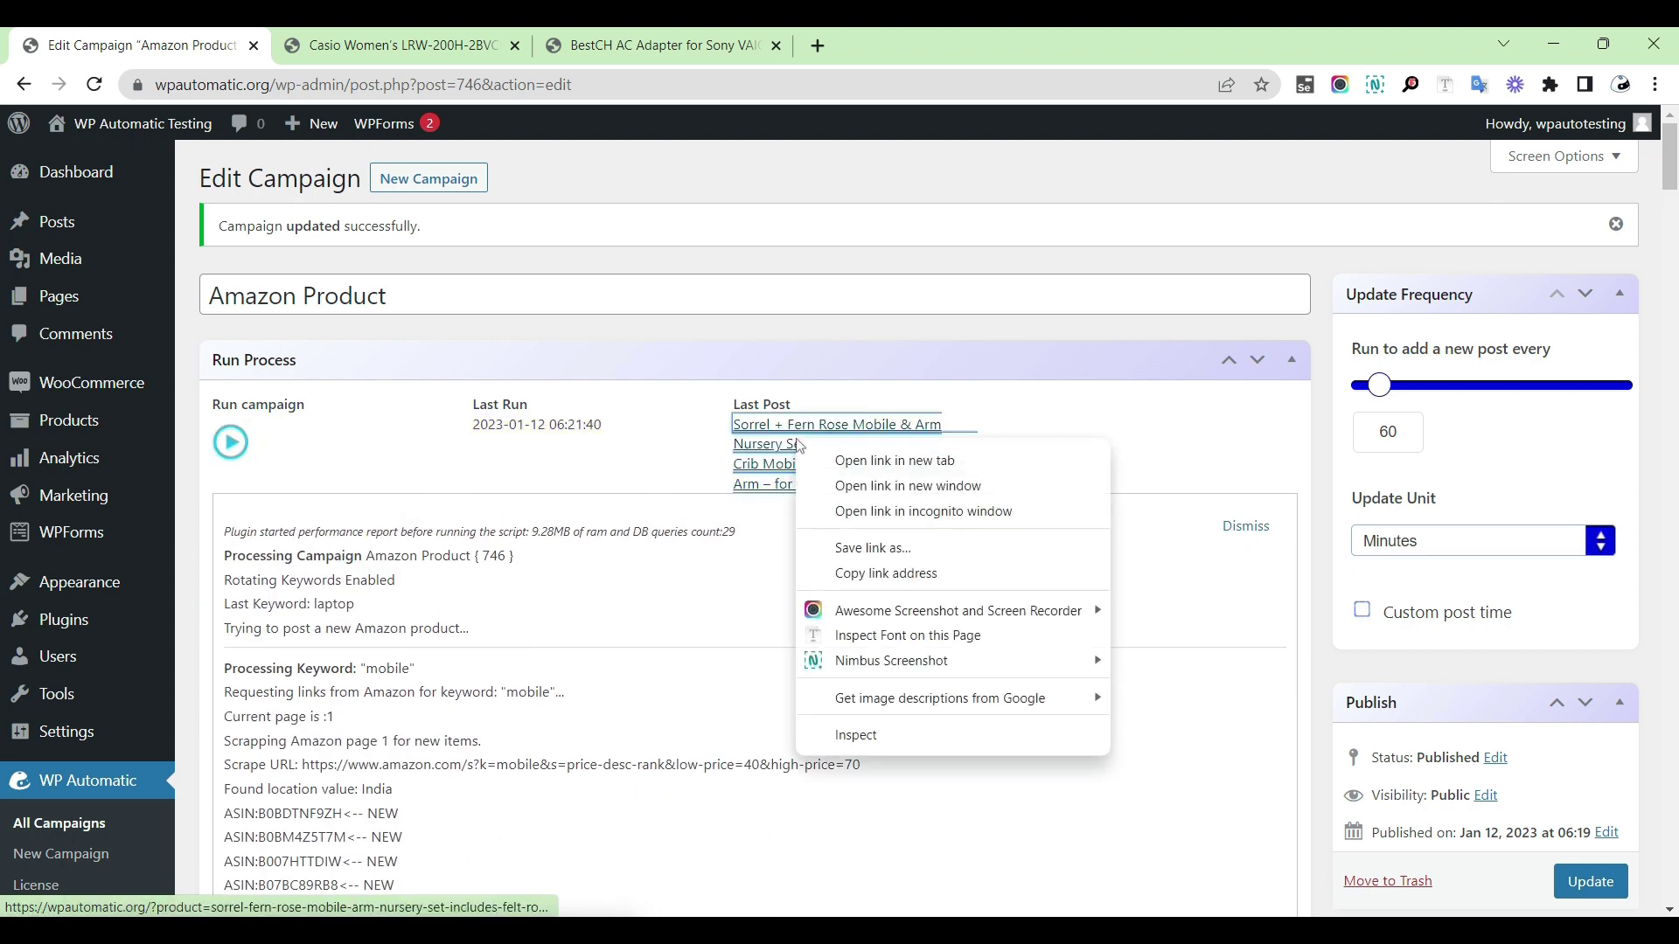
Step: Open the Sorrel + Fern Rose Mobile product in a new tab and scroll through its listing
click(894, 460)
click(864, 35)
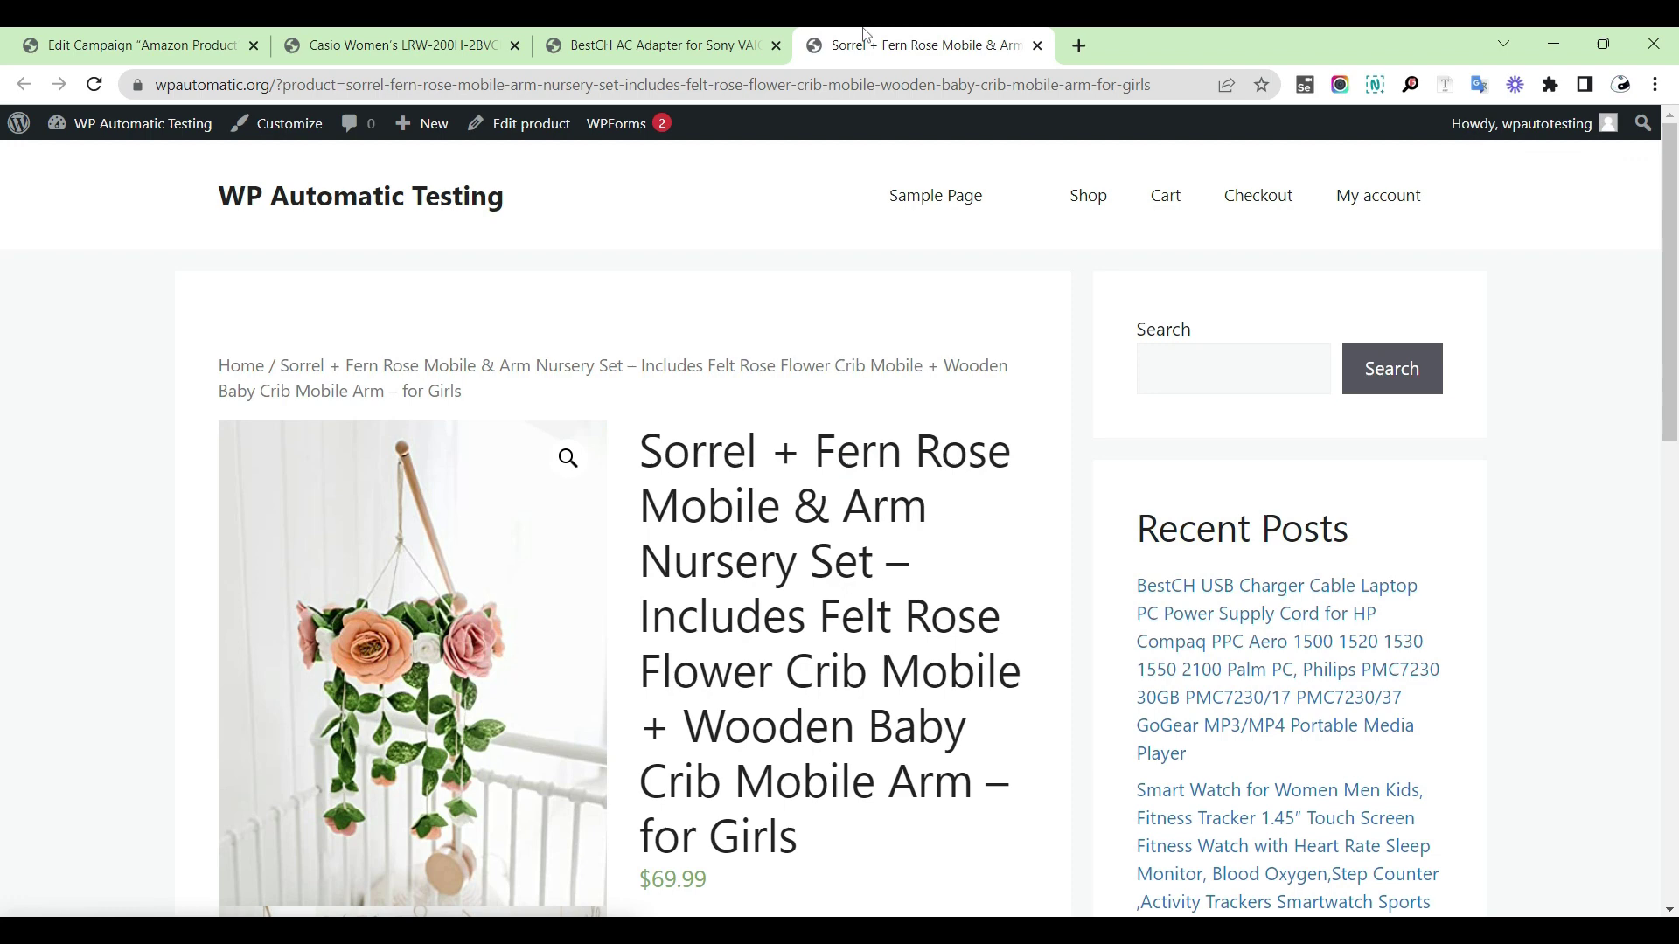
scroll(910, 475, down, 2)
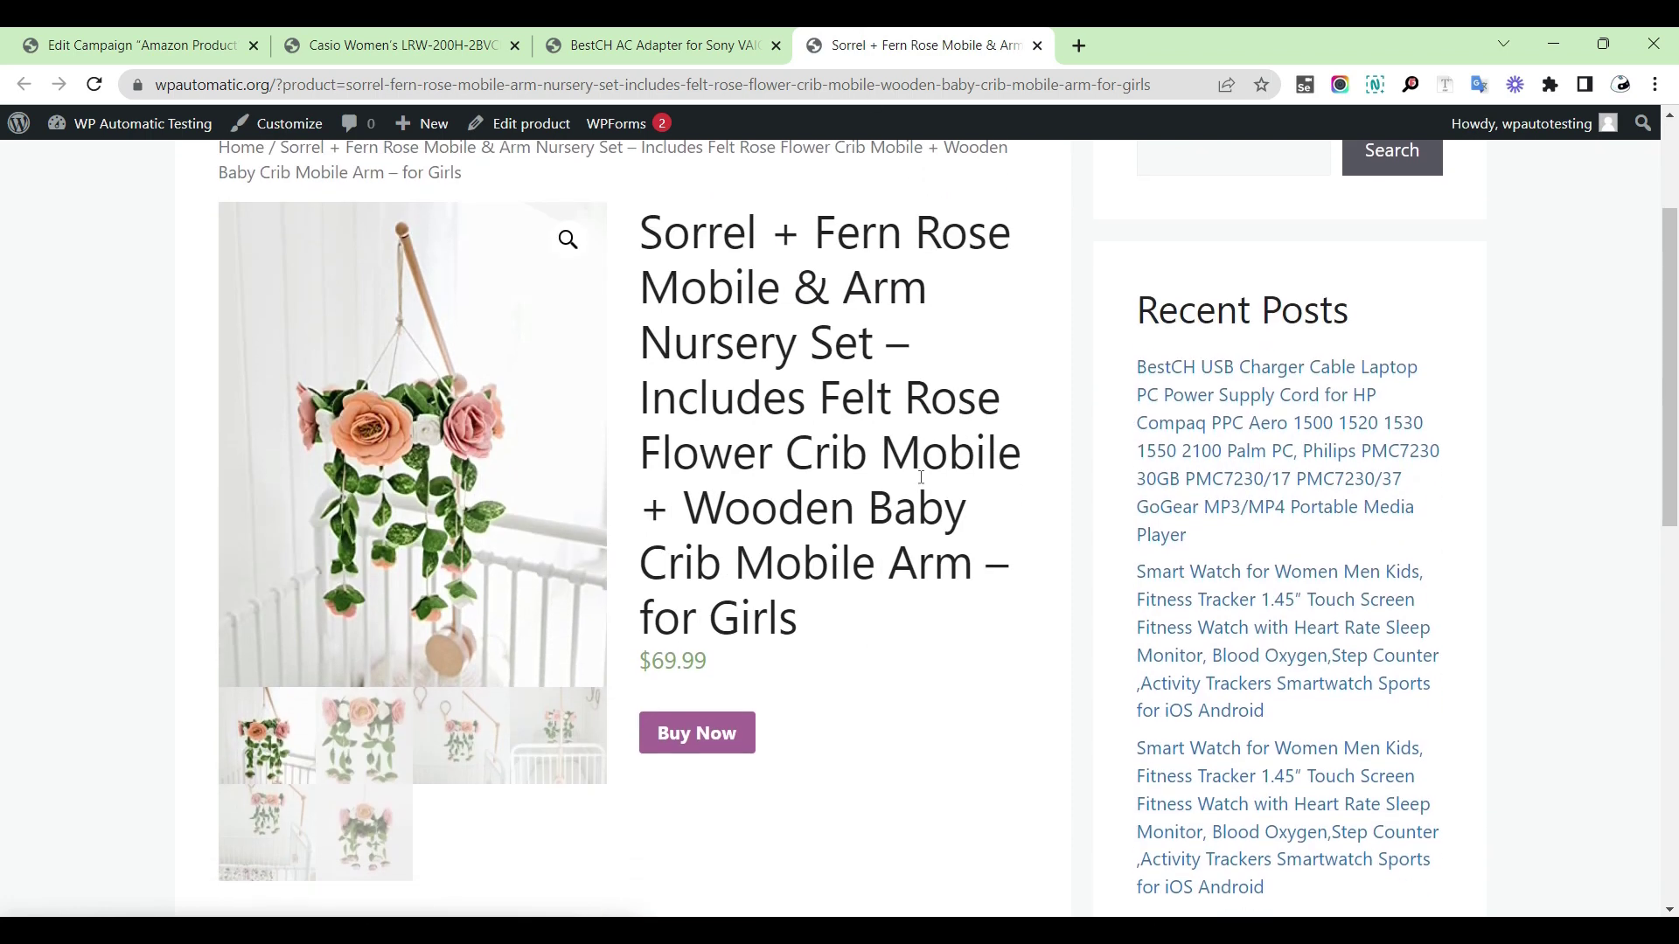
scroll(921, 477, down, 1)
scroll(921, 477, down, 2)
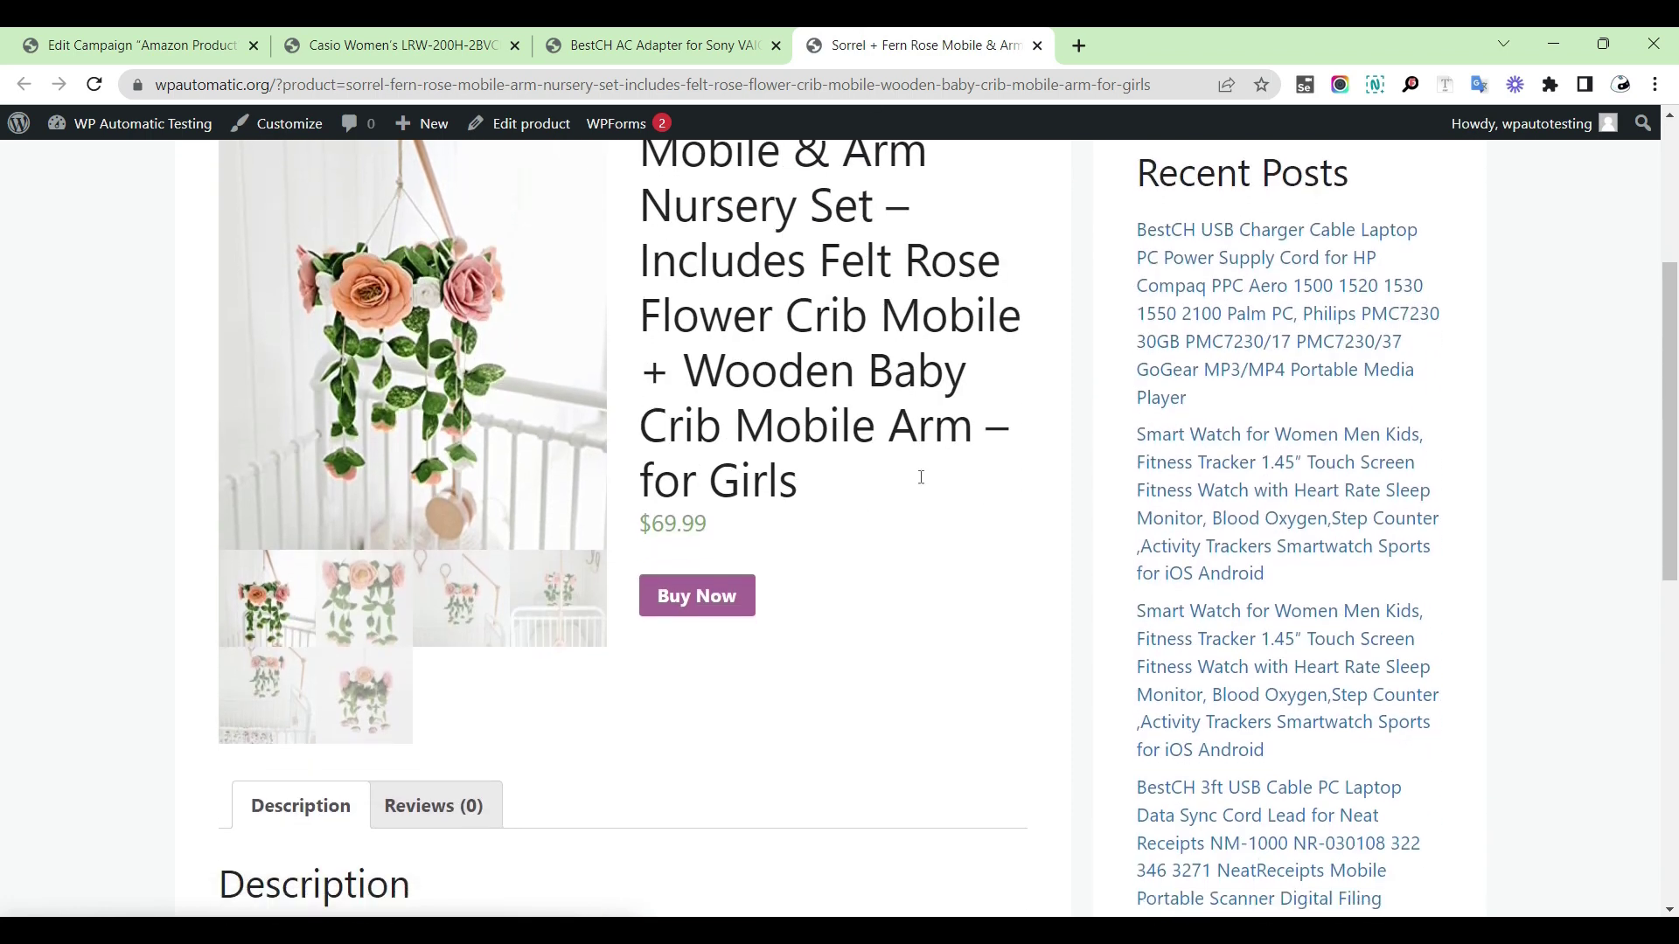
scroll(920, 475, down, 2)
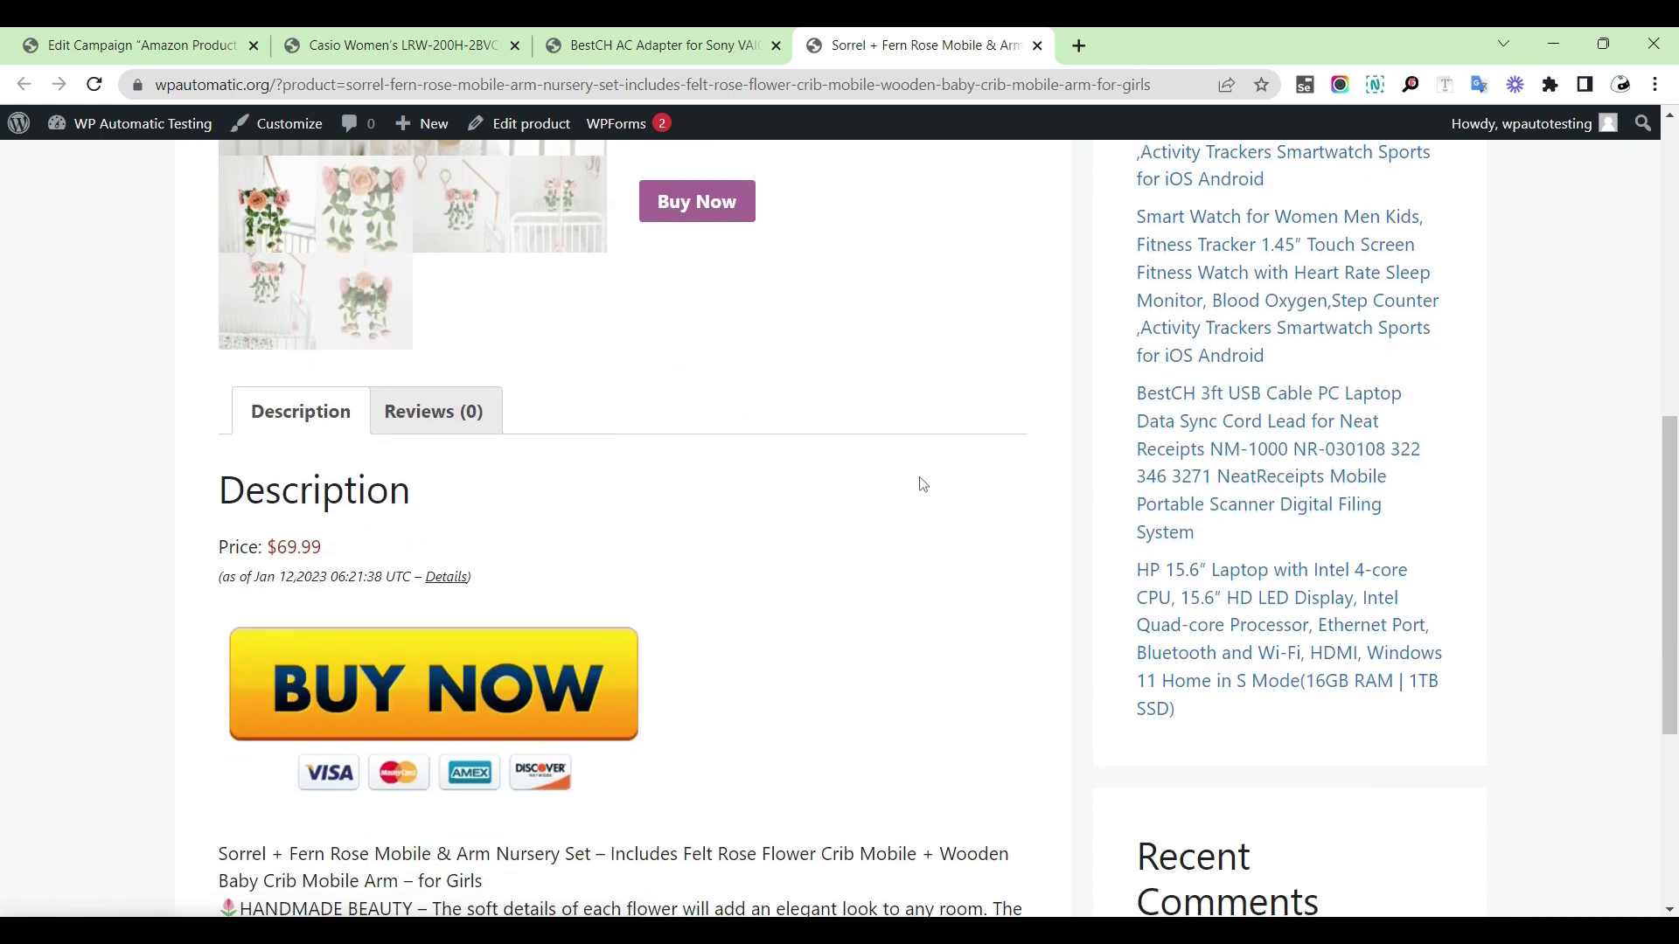
scroll(920, 475, up, 3)
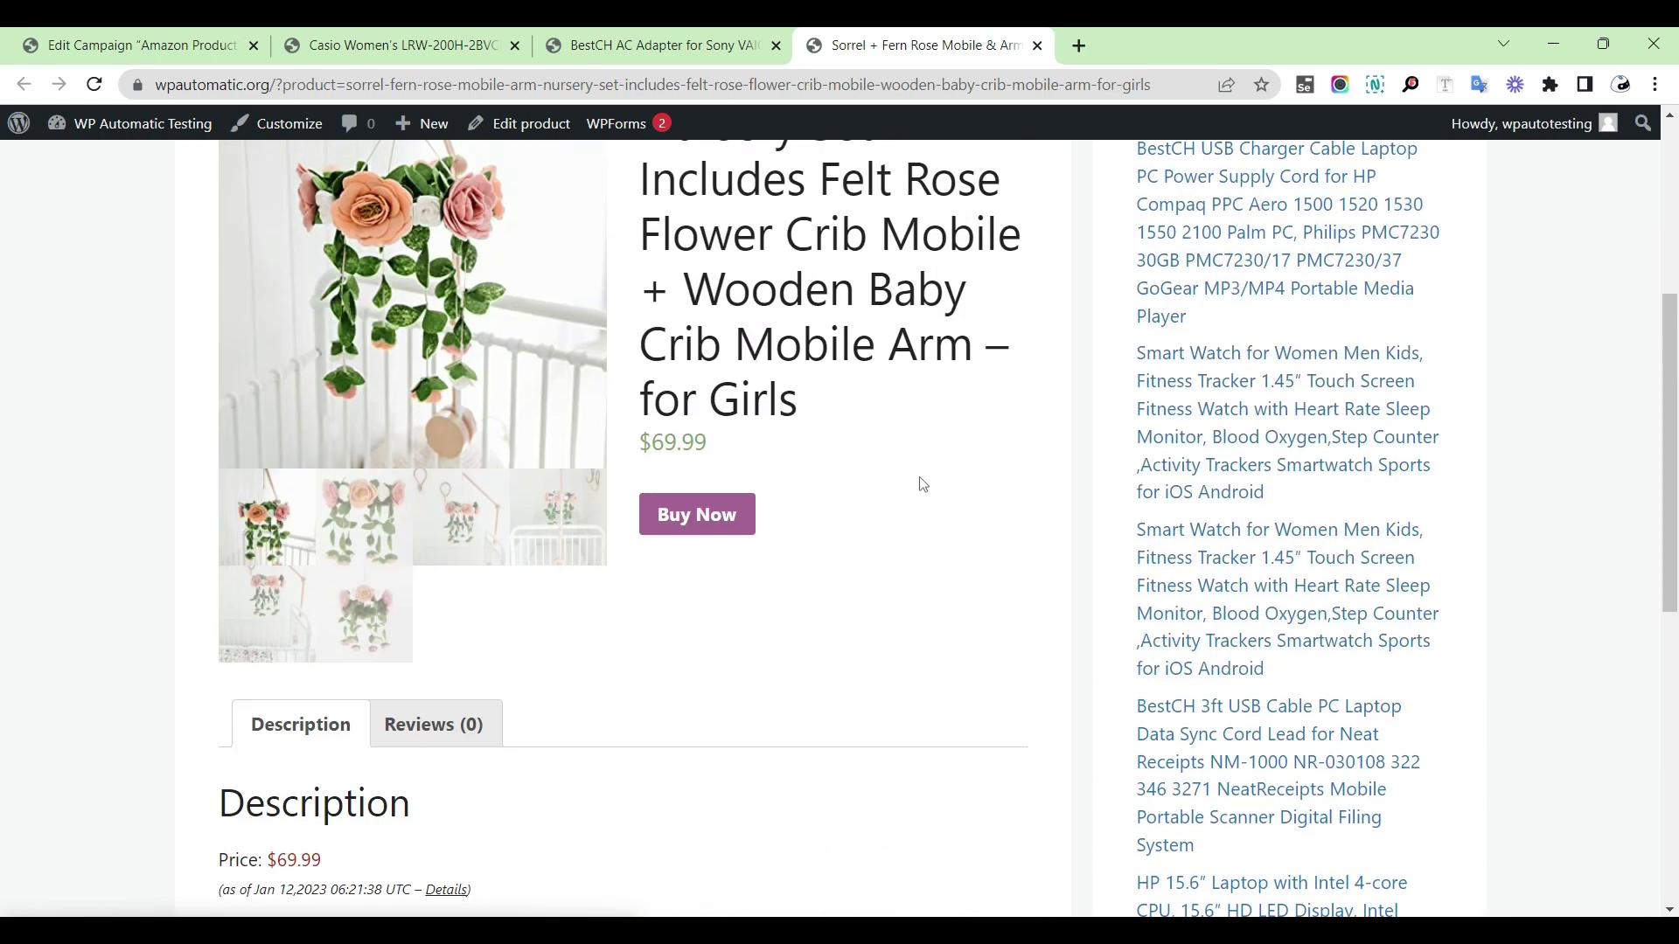
scroll(920, 483, down, 7)
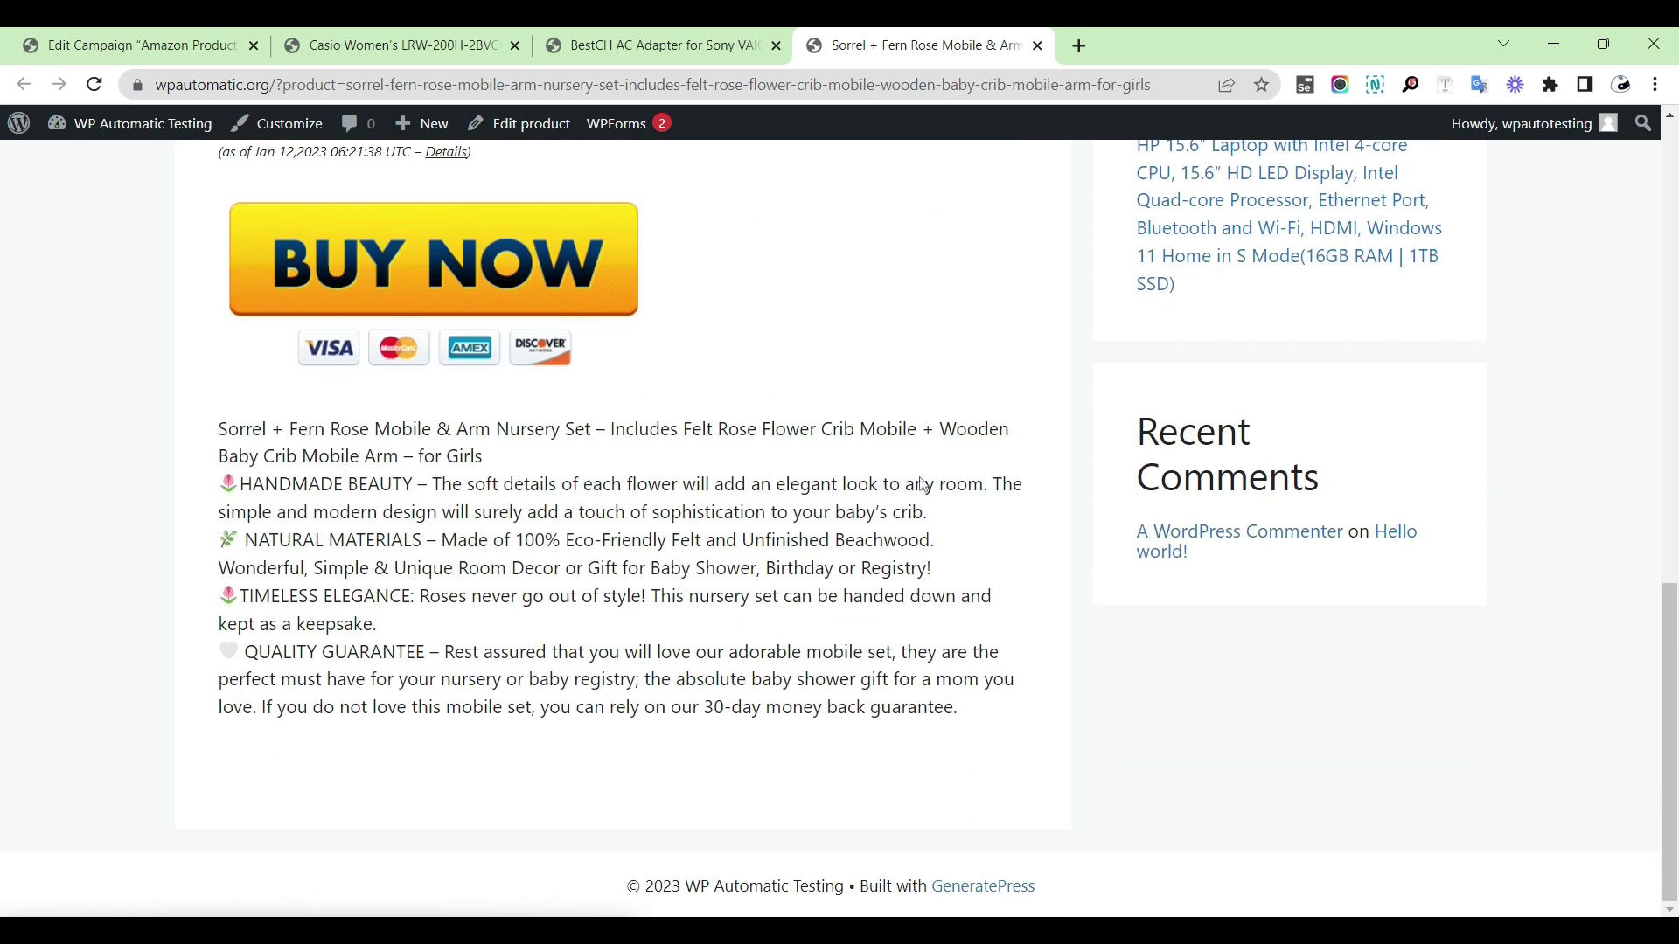
scroll(922, 483, up, 10)
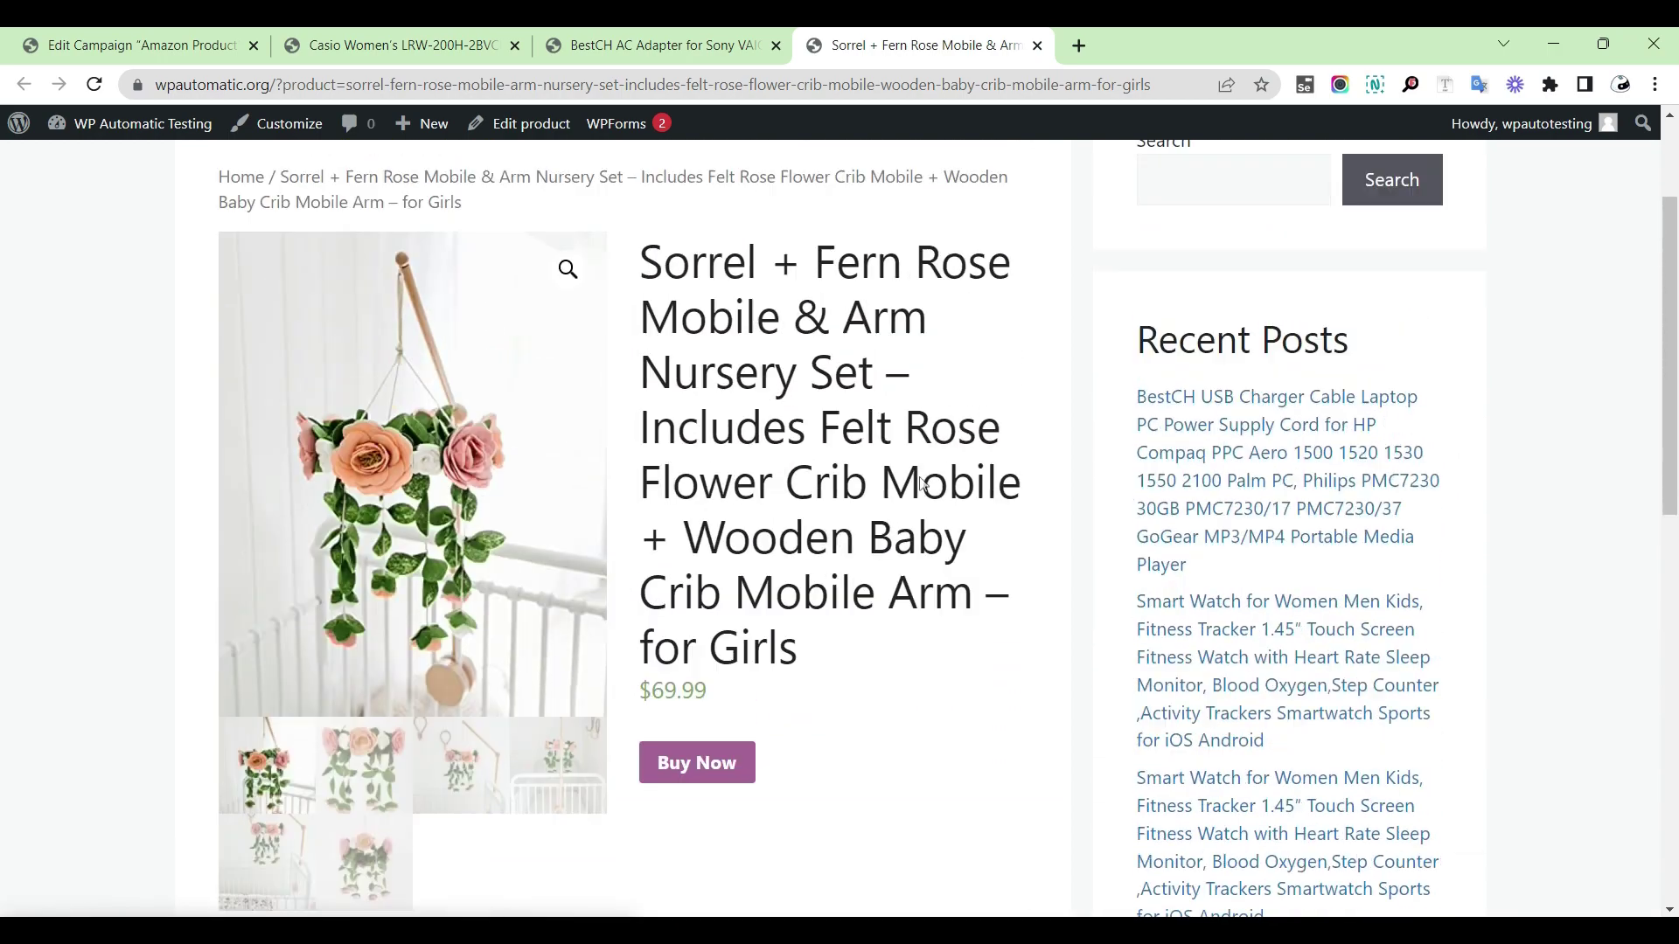